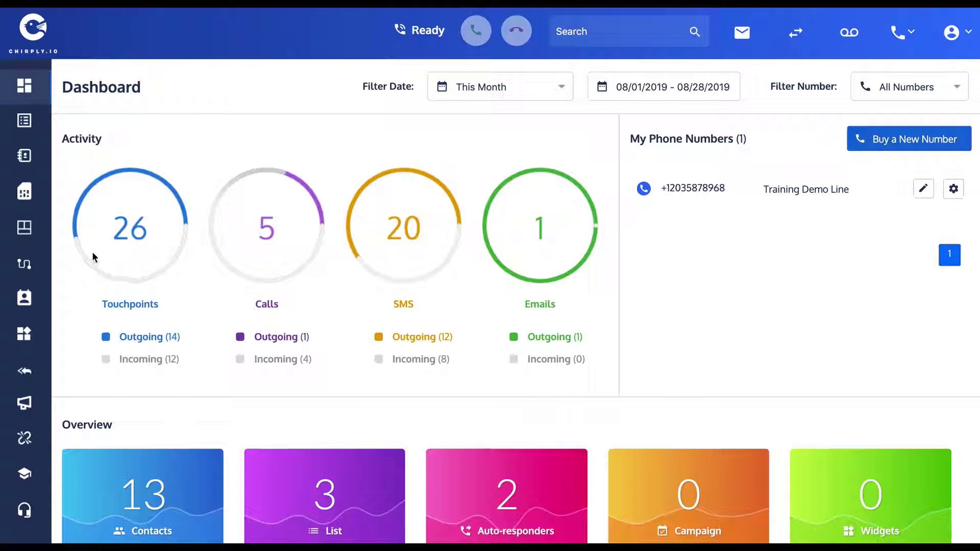
Step: Go from the dashboard to the message Templates page, which shows the empty SMS section
click(27, 228)
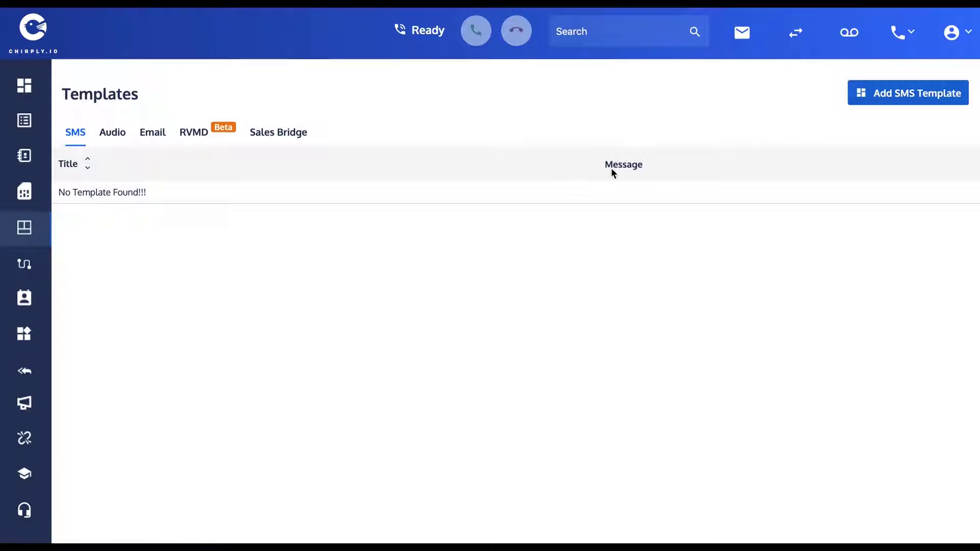
Step: Create an SMS template titled 'Facebook Ad Response' with a message starting 'Hey'
click(910, 97)
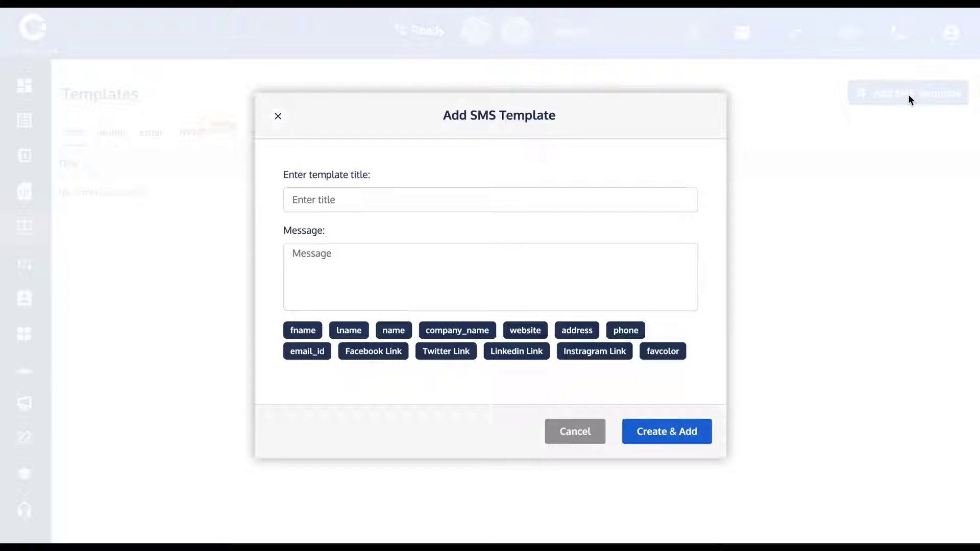
click(322, 199)
text(Facebook Ads)
key(BackSpace)
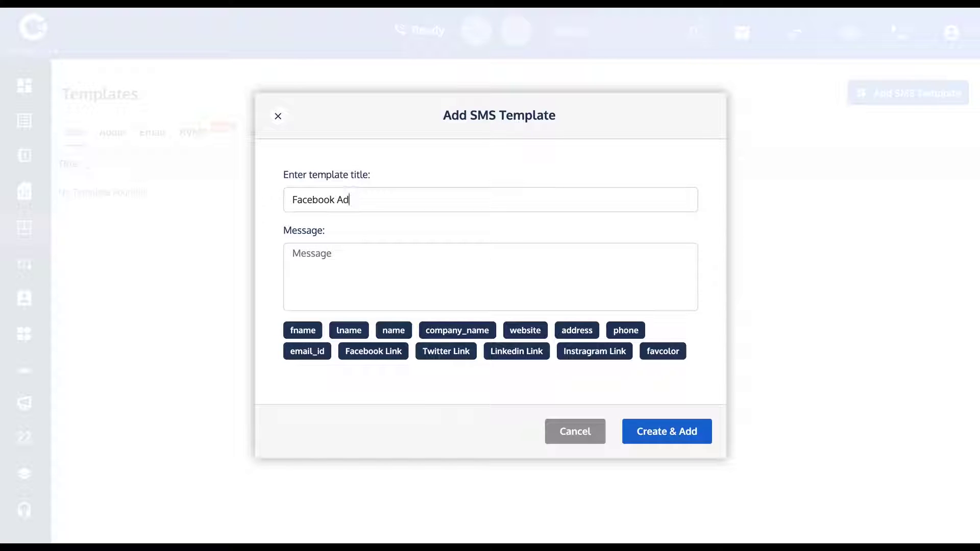
text(Response)
click(322, 264)
text(Hey)
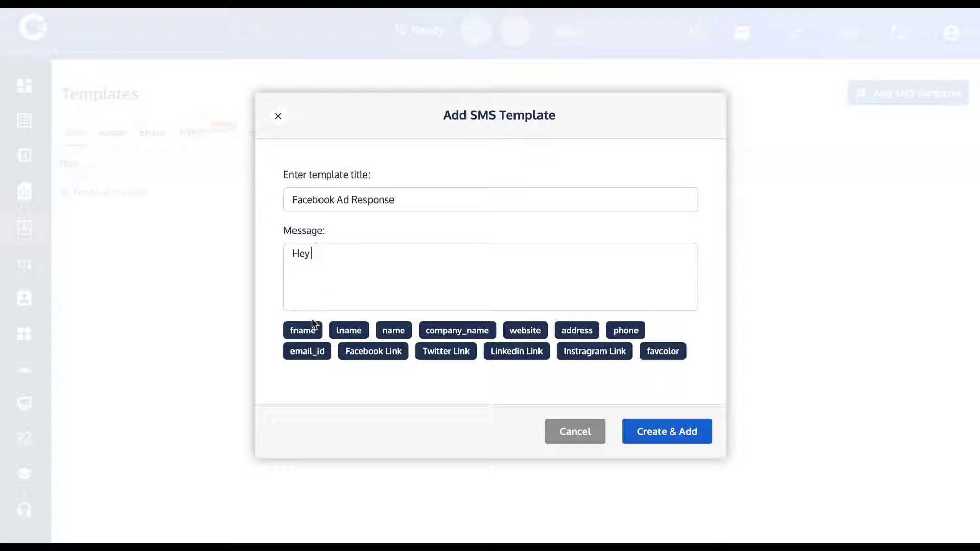
Step: Insert [fname] after 'Hey' and write the sender intro, Facebook ad mention and time-to-talk question
click(307, 334)
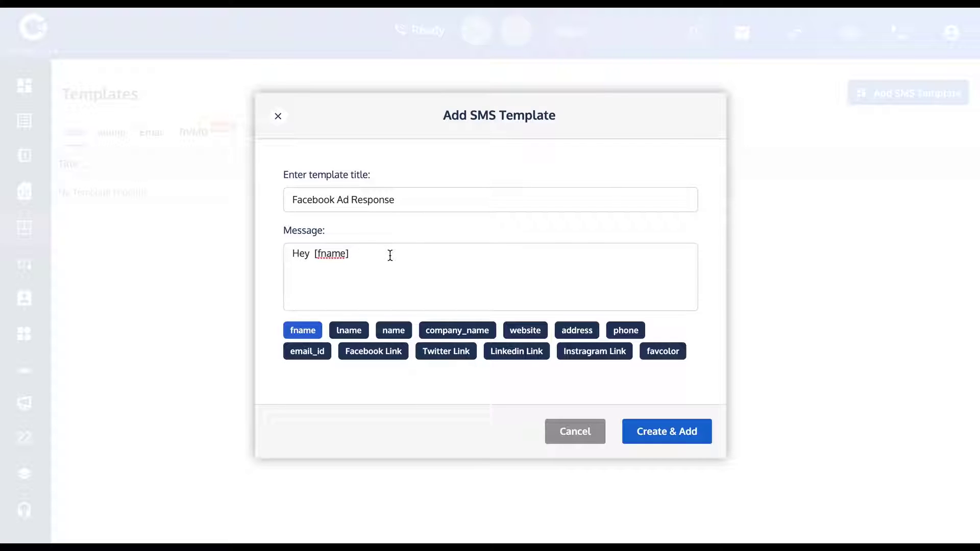
text(their)
key(BackSpace)
key(BackSpace)
key(BackSpace)
text(is is Dave. You recently filled out my)
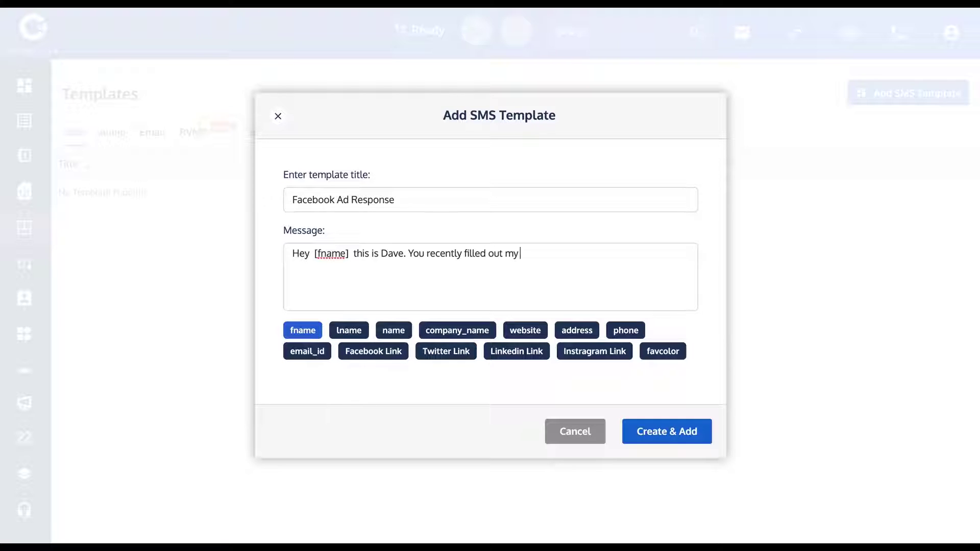
text( Facebook ad, and I wanted to reach out)
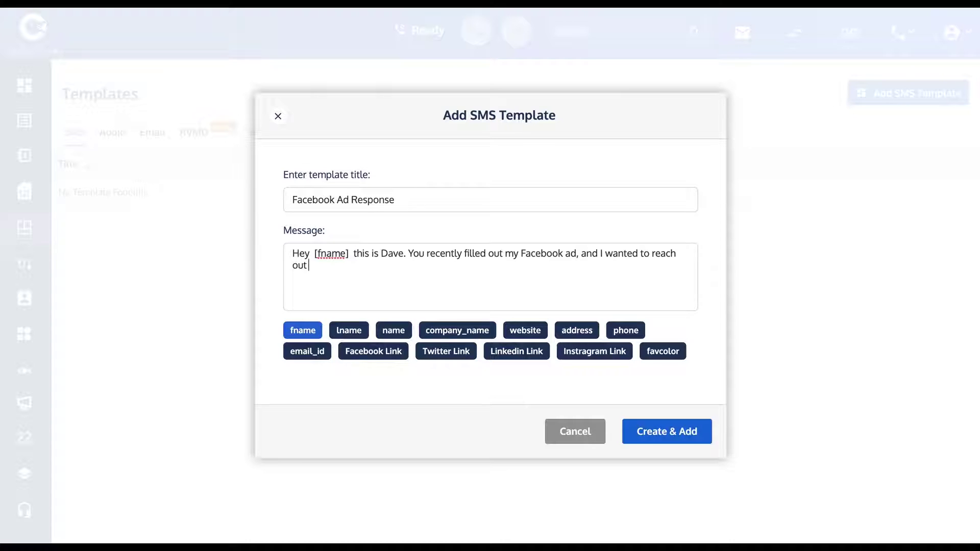
text( and see when a good time t)
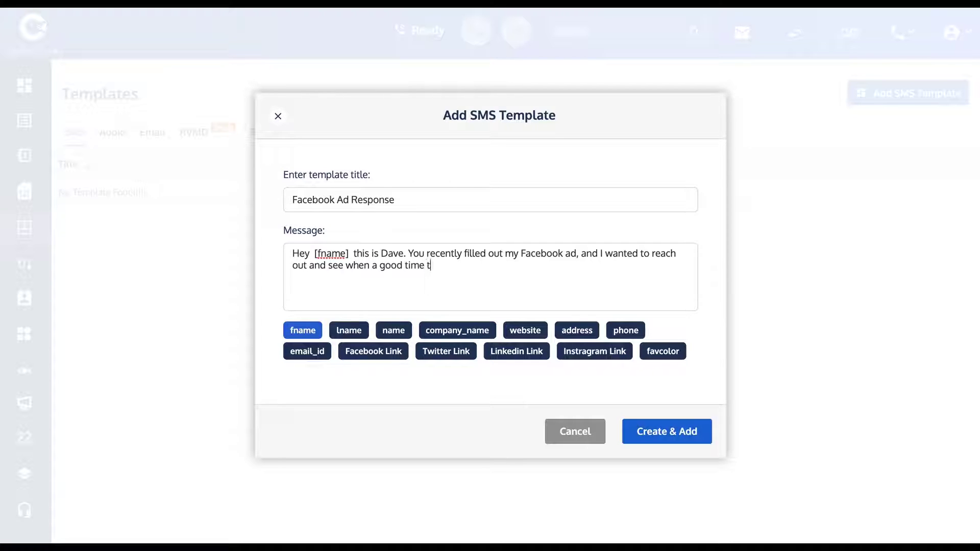
text(o talk might be?)
key(ctrl+a)
key(ctrl+c)
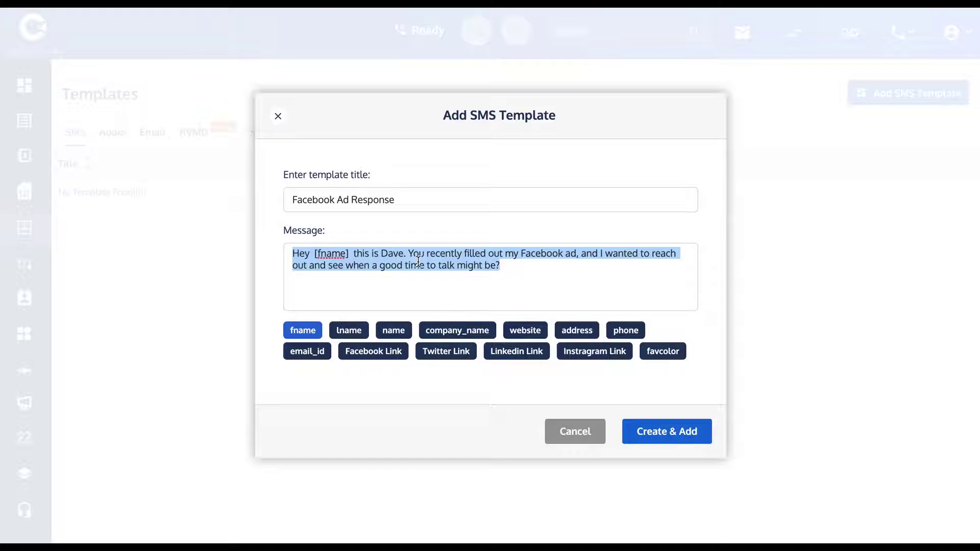
Step: Save the Facebook Ad Response SMS template and switch to the Audio templates list
click(669, 433)
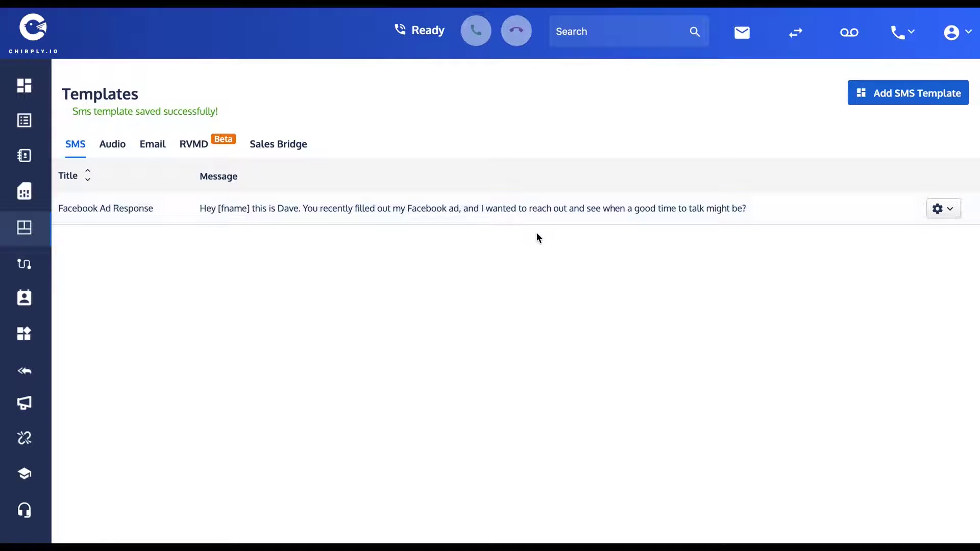
click(113, 149)
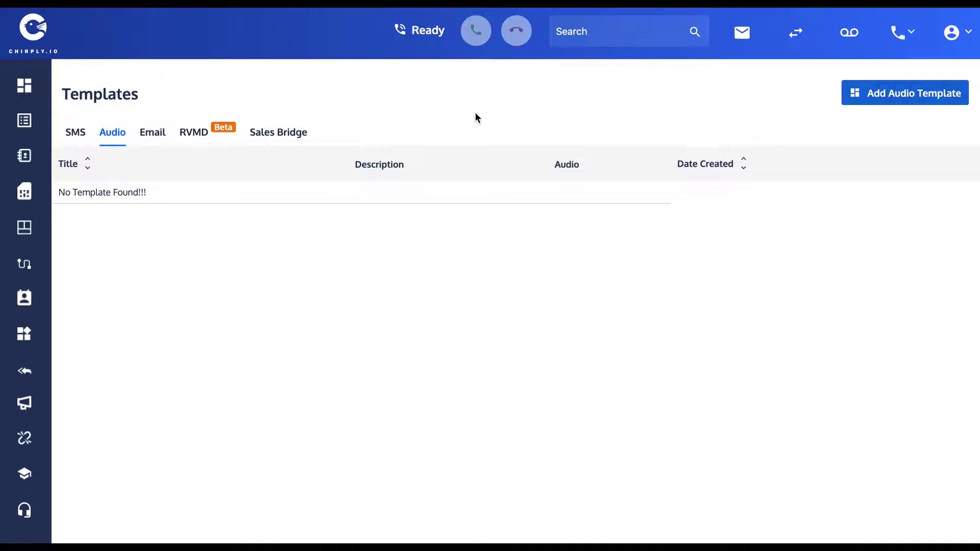
Step: Record a 10-second voice message in a new audio template and briefly play it back
click(922, 100)
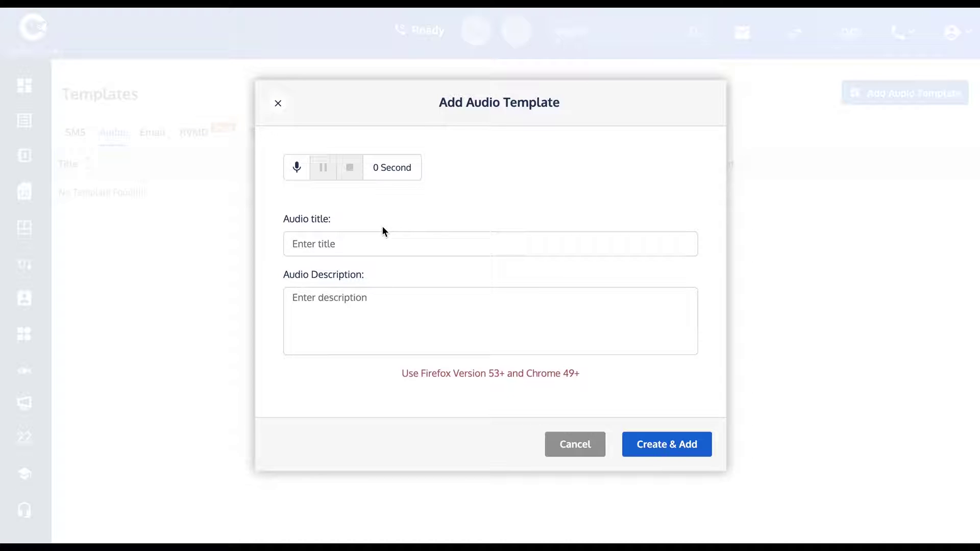
click(292, 173)
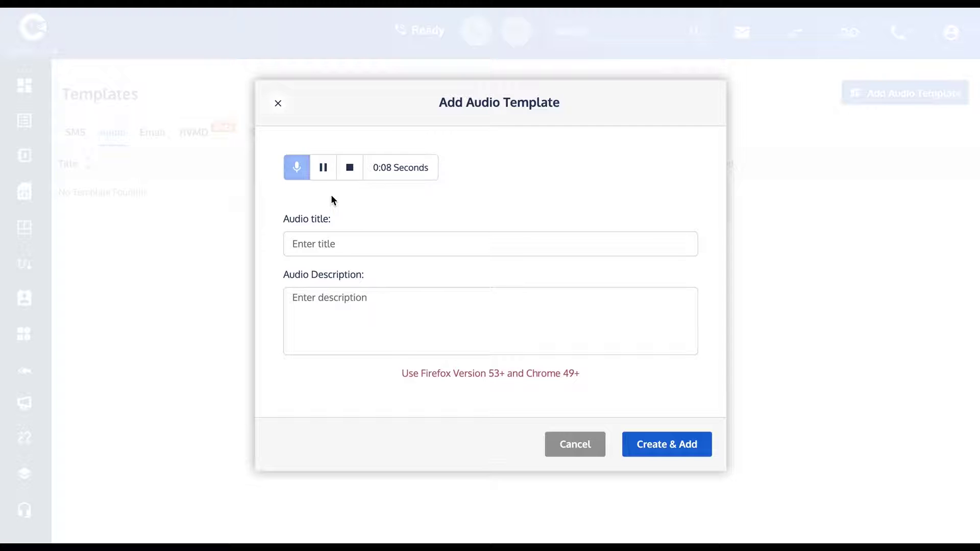
click(349, 168)
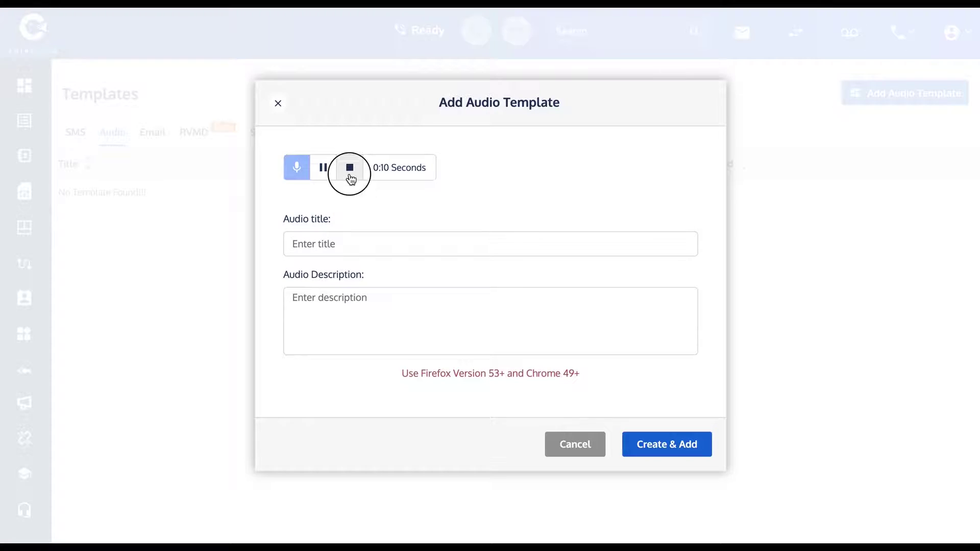
click(478, 167)
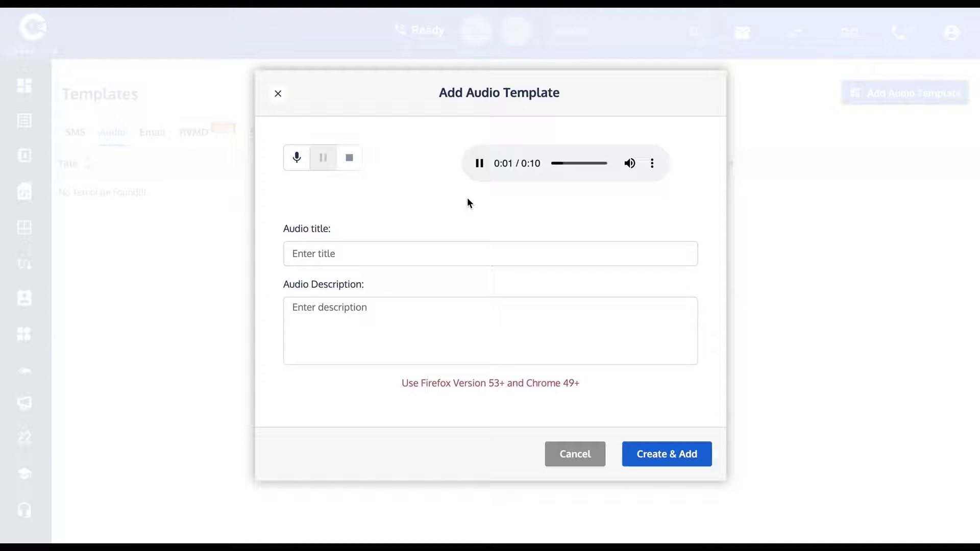
click(480, 164)
Step: Save the audio template as 'Facebook Ad Response', described 'When someone fills out my FB ad'
click(317, 252)
text(Facebook Ad Response)
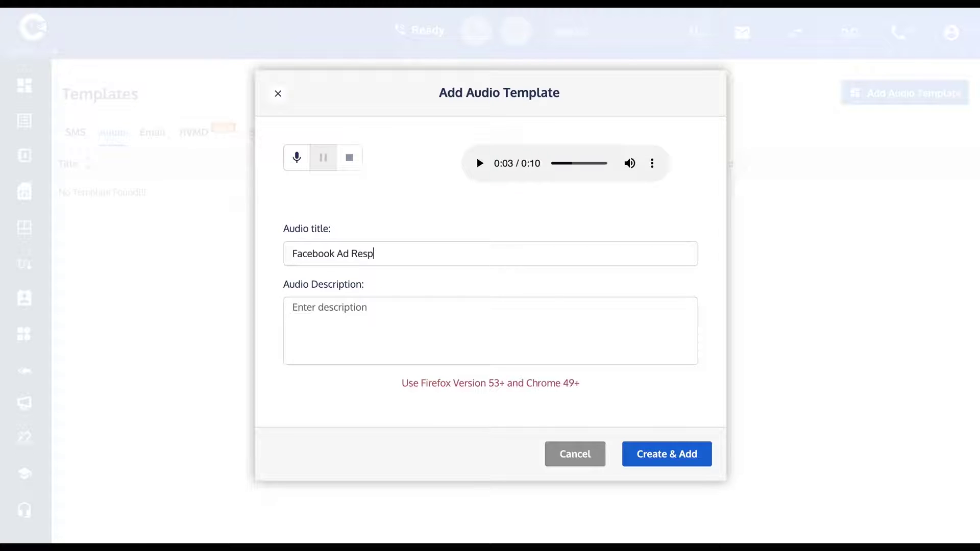
click(337, 315)
text(When )
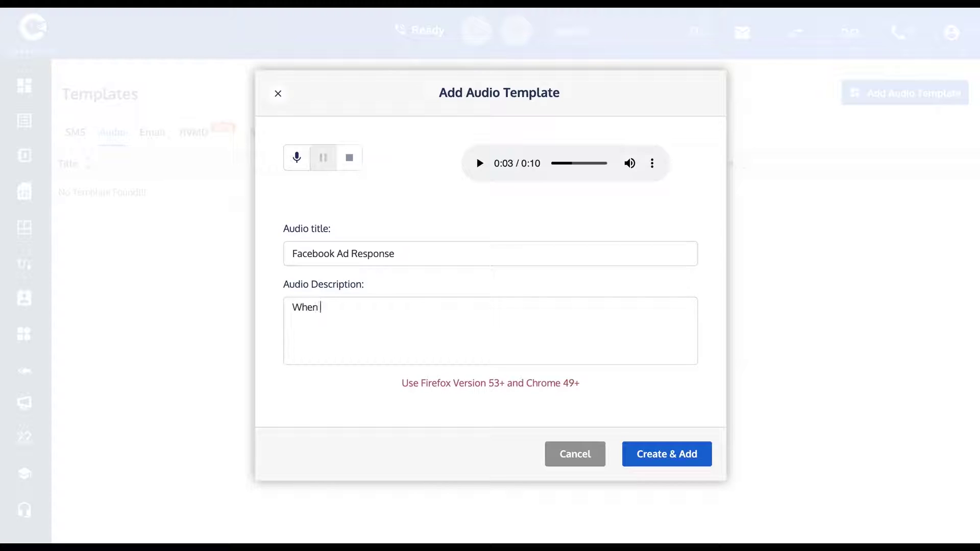
text(someone fills oit my FB ad)
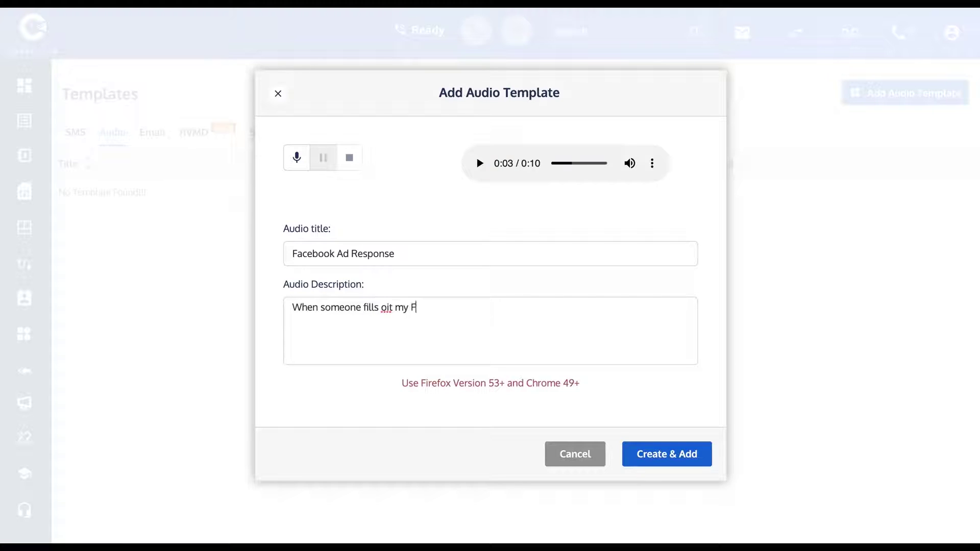
double_click(387, 307)
text(out)
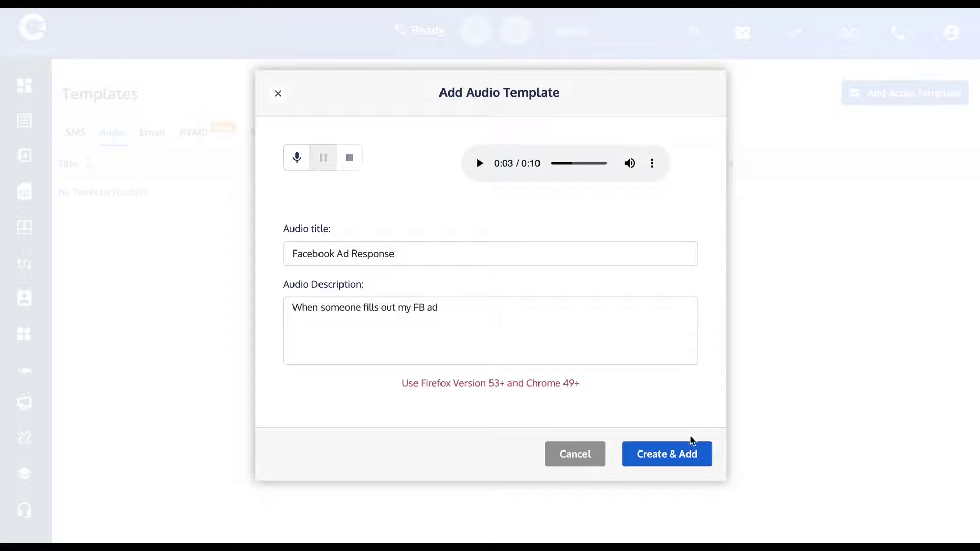
click(677, 451)
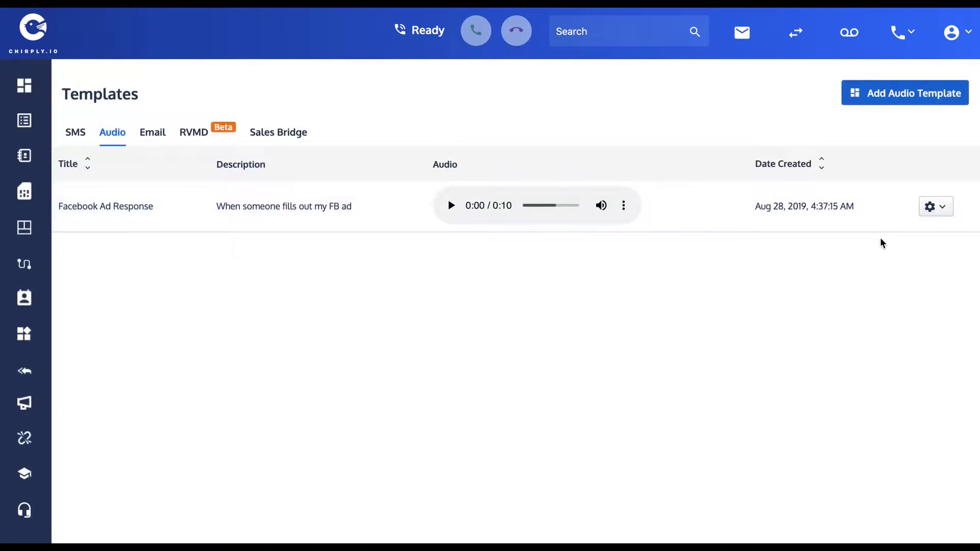
click(935, 211)
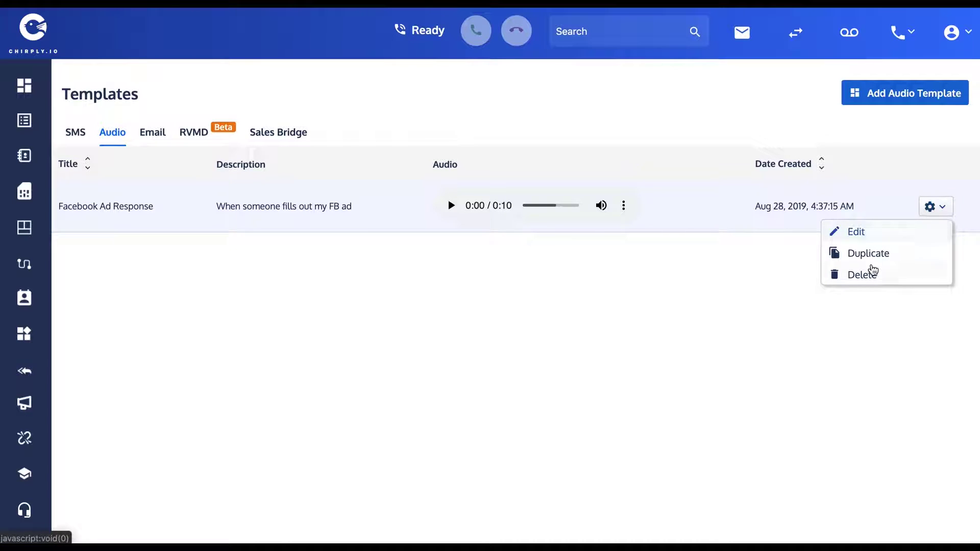
click(742, 292)
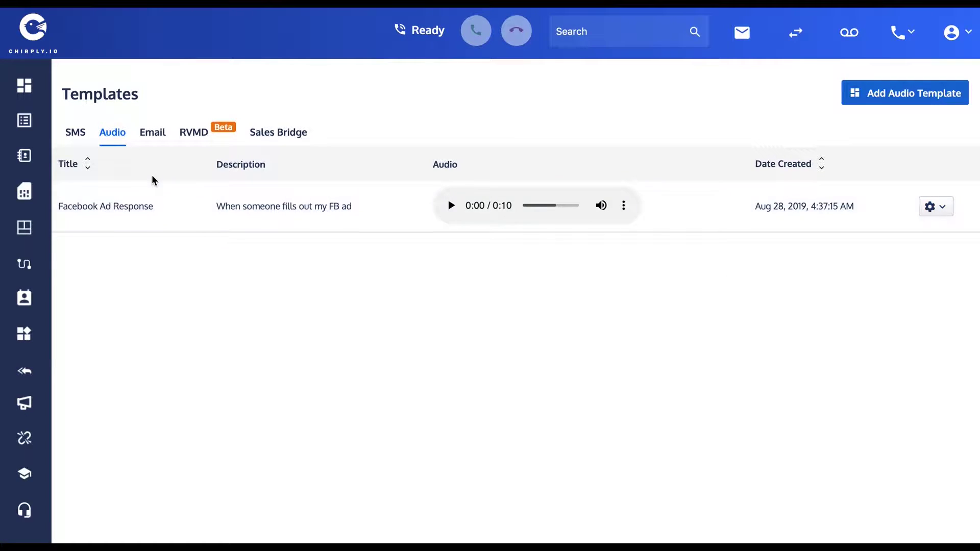
Step: Start an email template titled 'Facebook Ad Response' with subject 'You filled out my Facebook Ad [fname]'
click(155, 135)
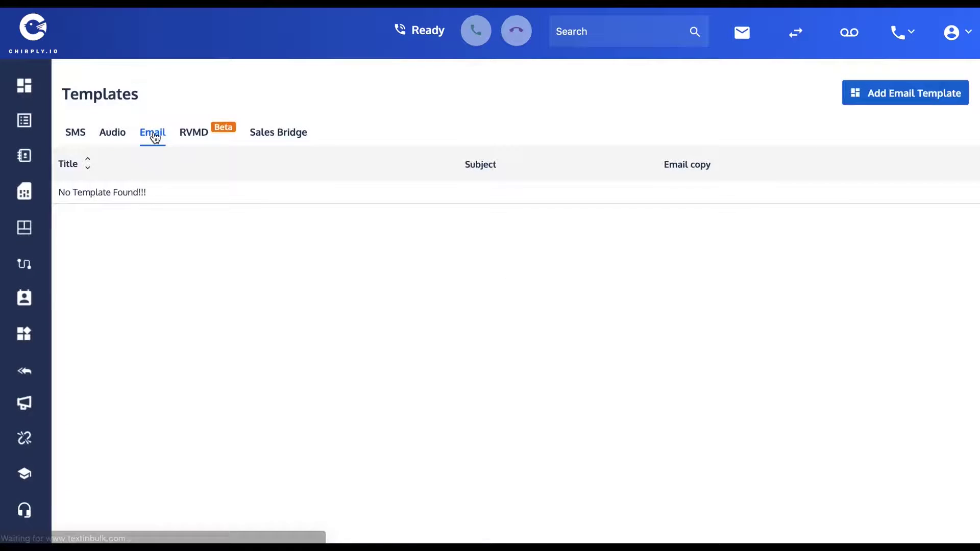
click(916, 97)
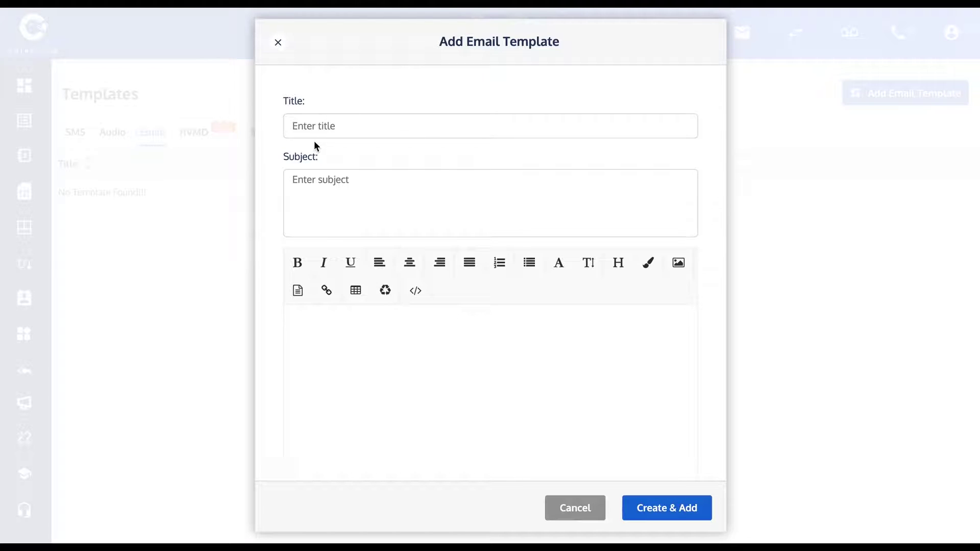
click(324, 128)
text(Facebook Ad Response)
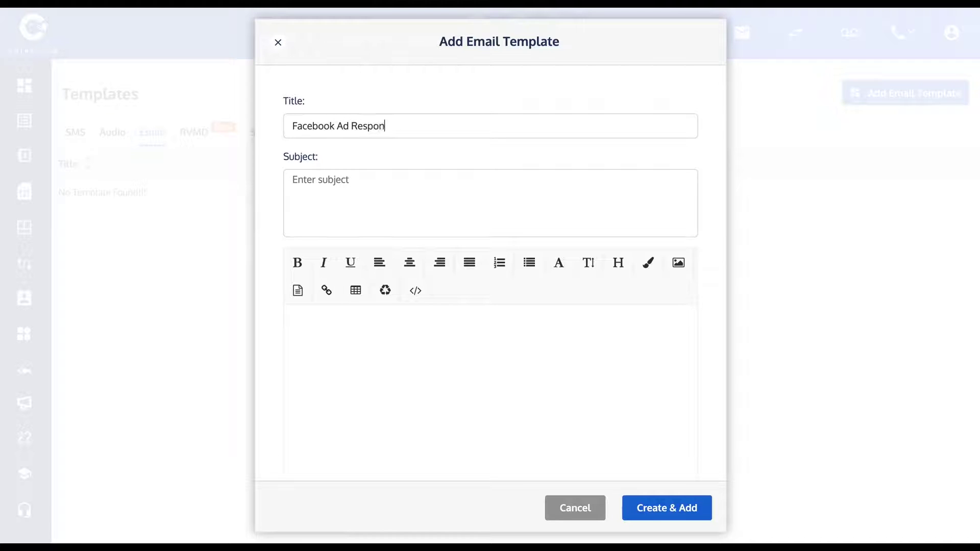
click(332, 196)
text(You fullled out my F)
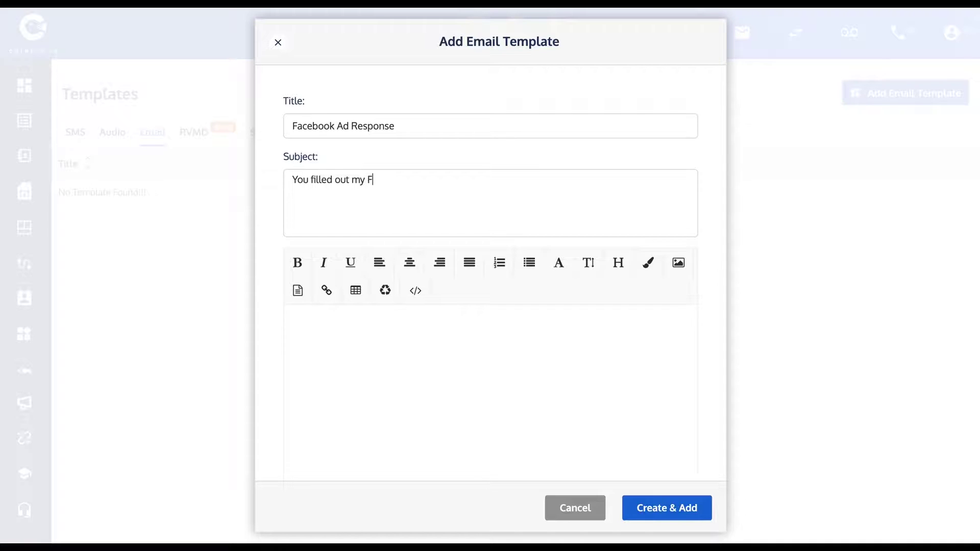
text(aceboo)
text(k Ad)
text( [)
text(filled)
key(BackSpace)
key(BackSpace)
key(BackSpace)
key(BackSpace)
key(BackSpace)
text(name)
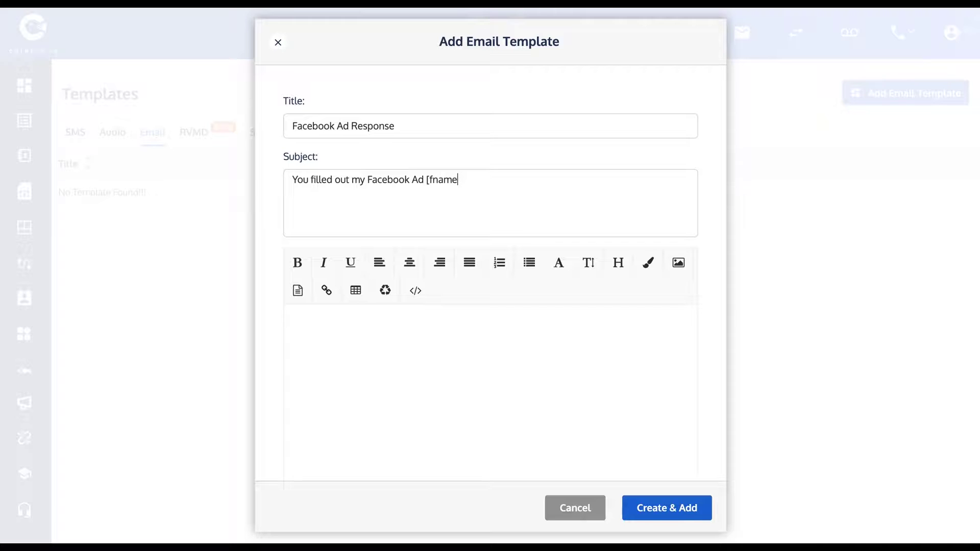
text(])
Step: Paste the prepared follow-up message into the email body and save the template
click(372, 336)
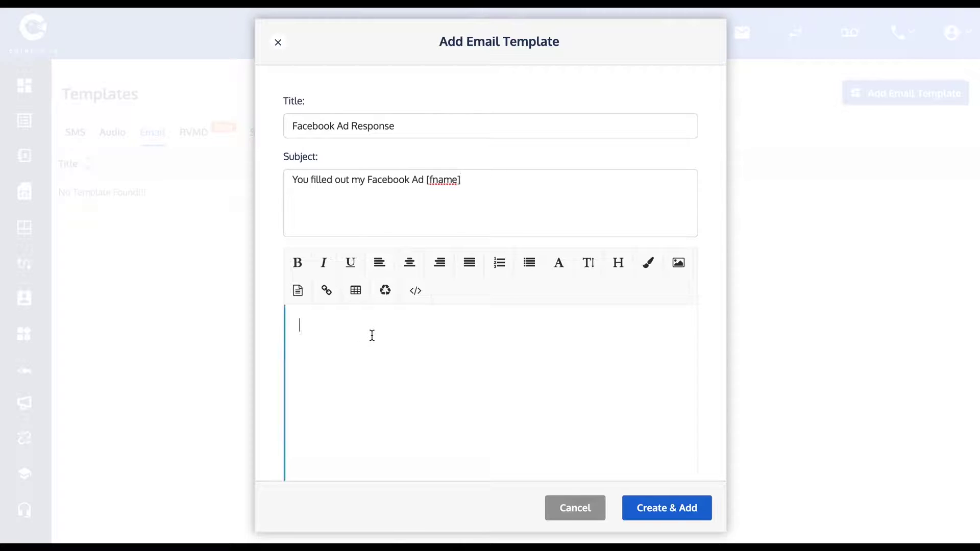
key(ctrl+v)
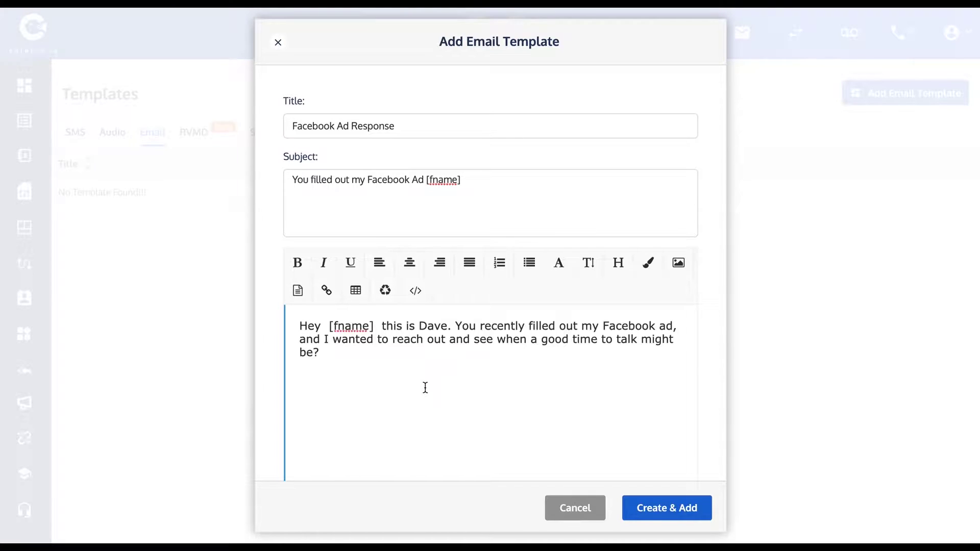
scroll(425, 388, down, 2)
scroll(425, 387, down, 2)
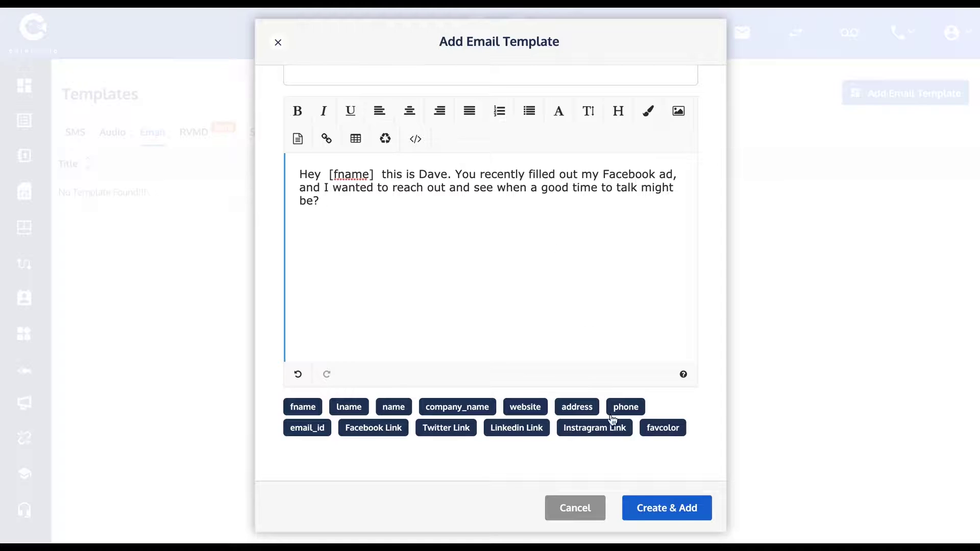
click(669, 508)
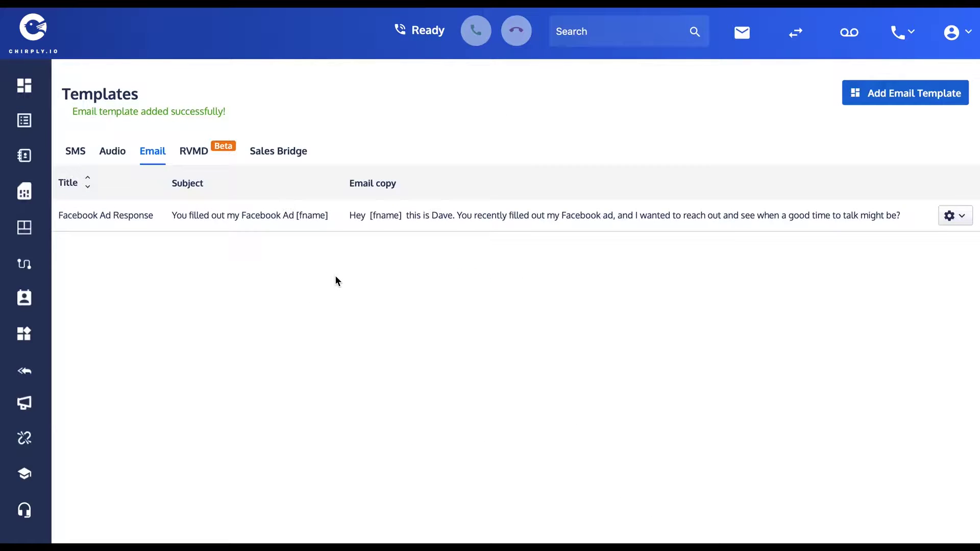
Step: After reviewing saved templates, open the Training Demo List, select all 7 leads, and open Call
click(118, 152)
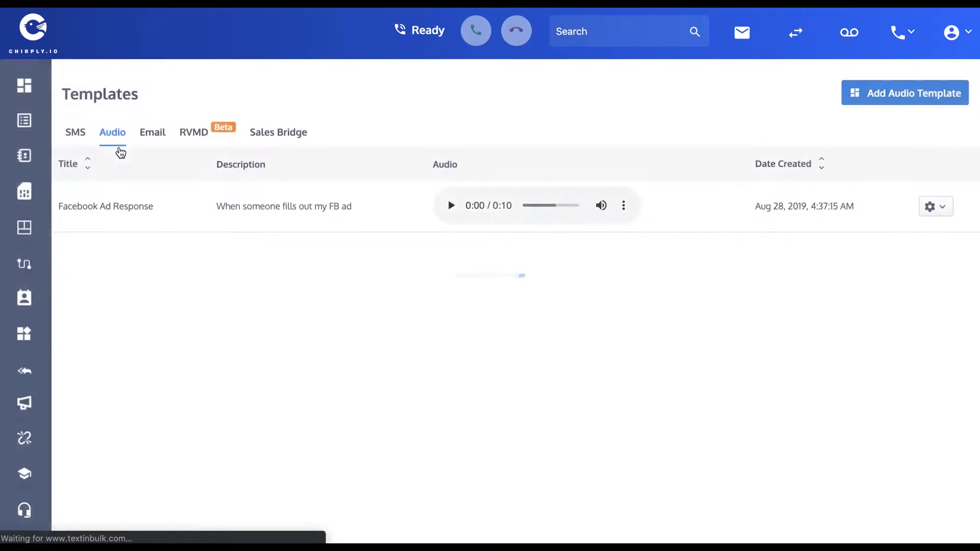
click(79, 133)
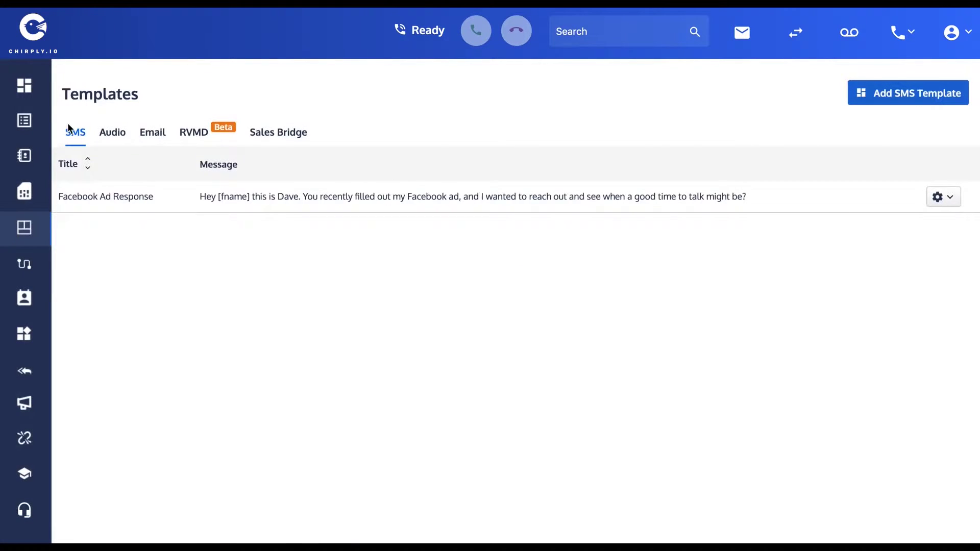
mouse_move(24, 120)
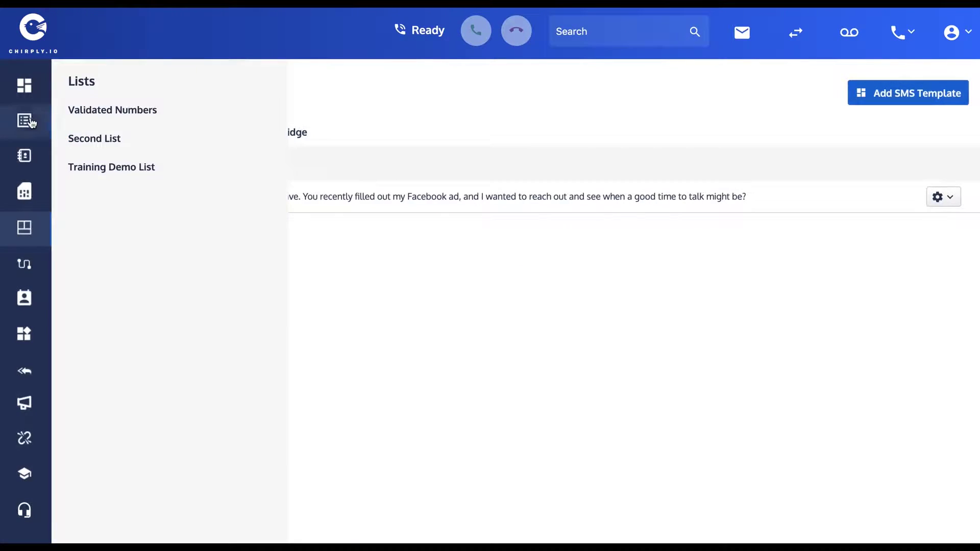
click(100, 168)
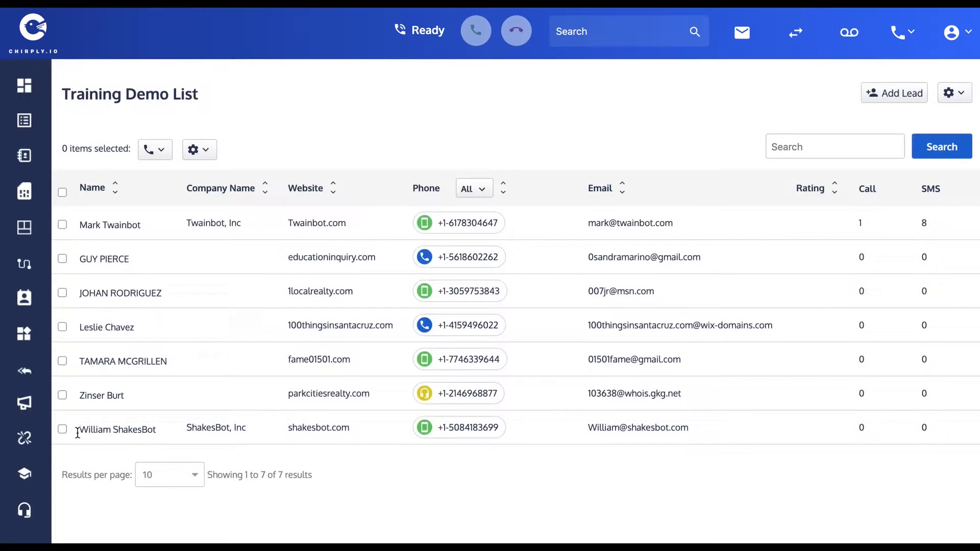
click(63, 193)
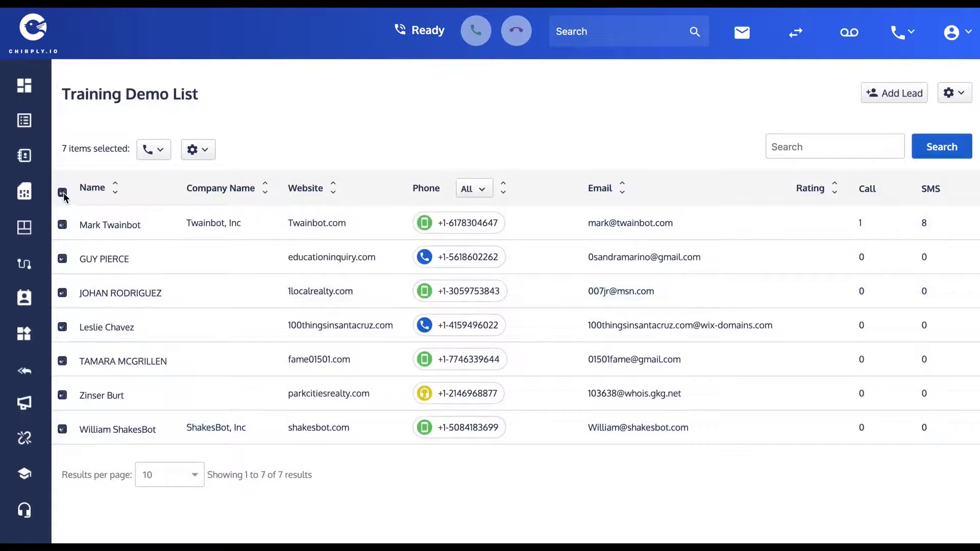
click(153, 150)
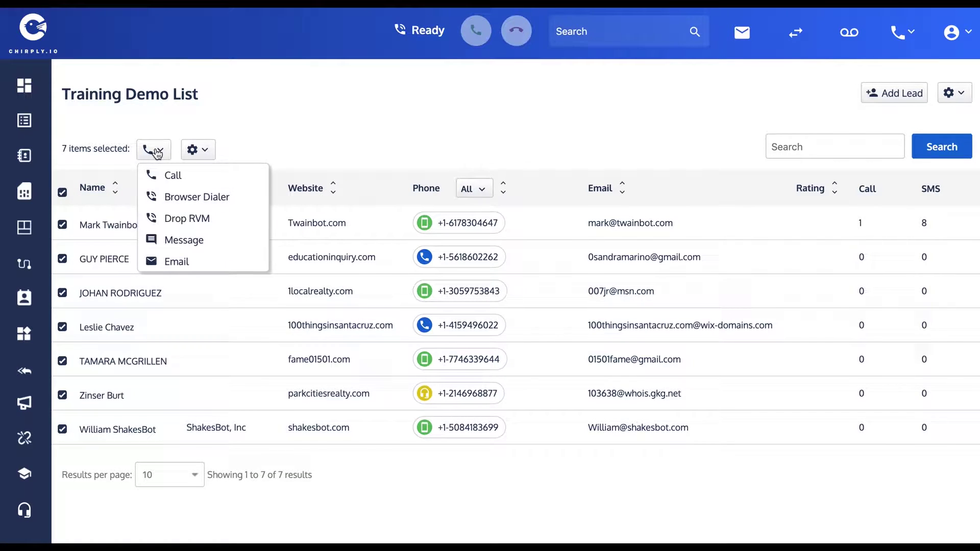
click(177, 180)
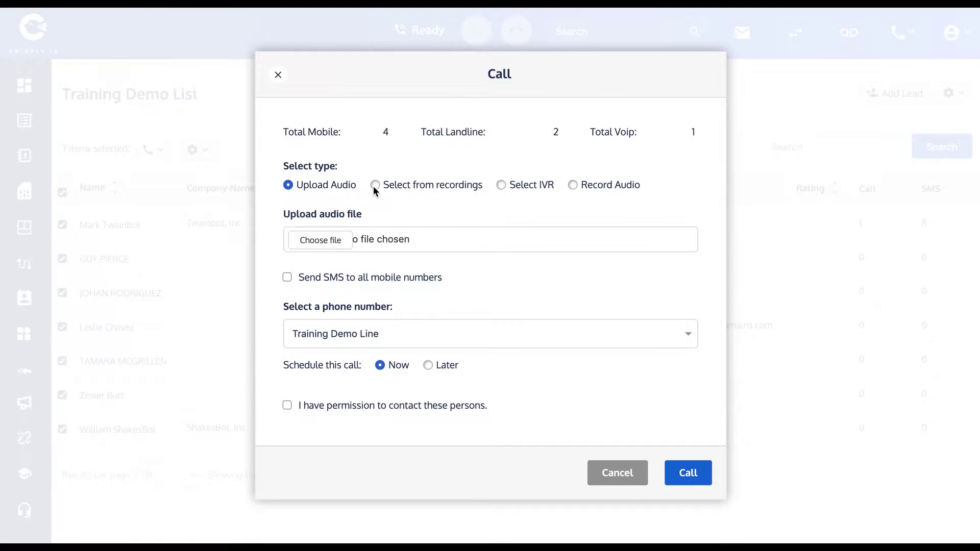
click(375, 186)
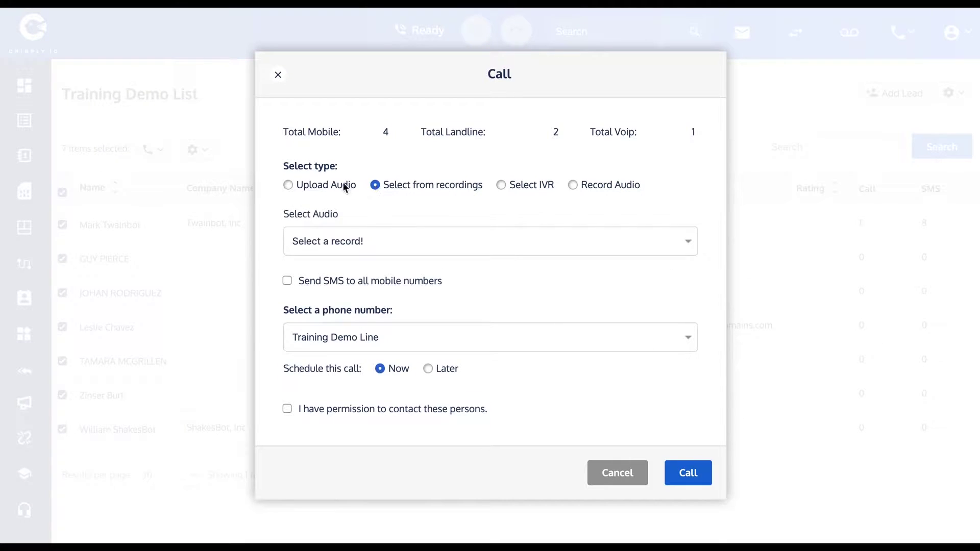
click(288, 184)
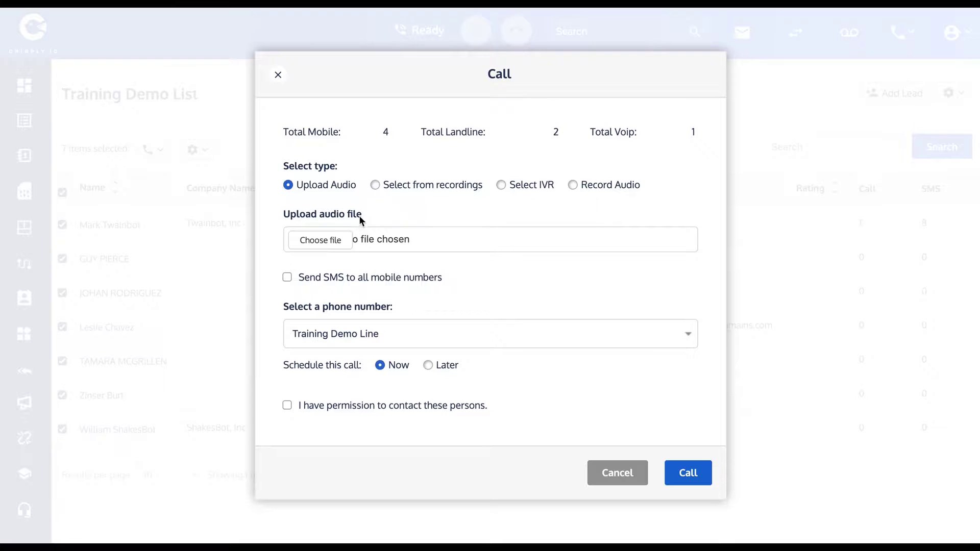
click(377, 186)
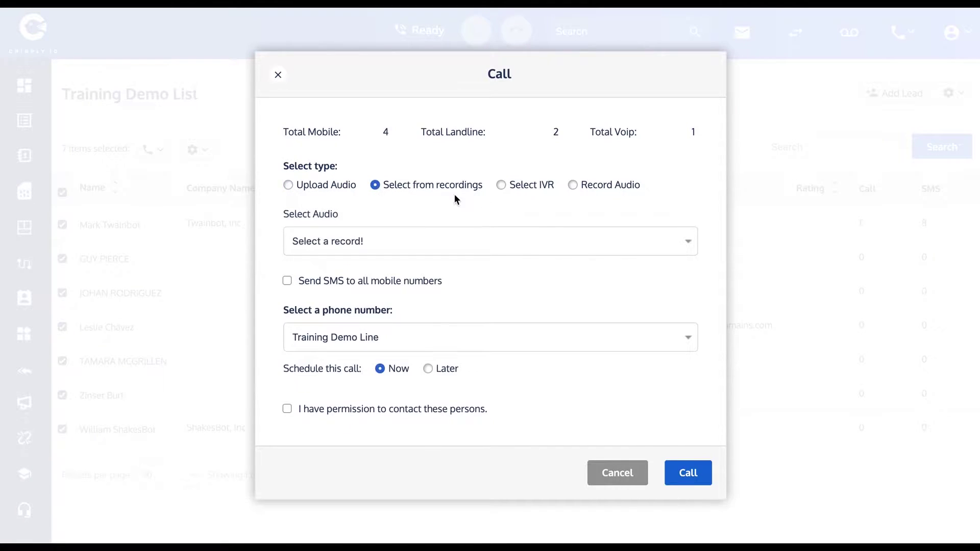
click(687, 240)
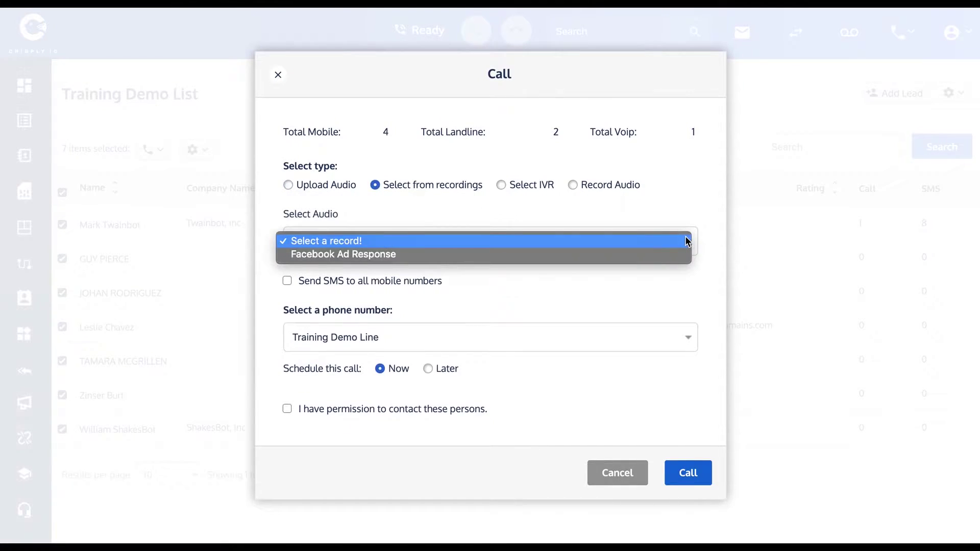
click(332, 256)
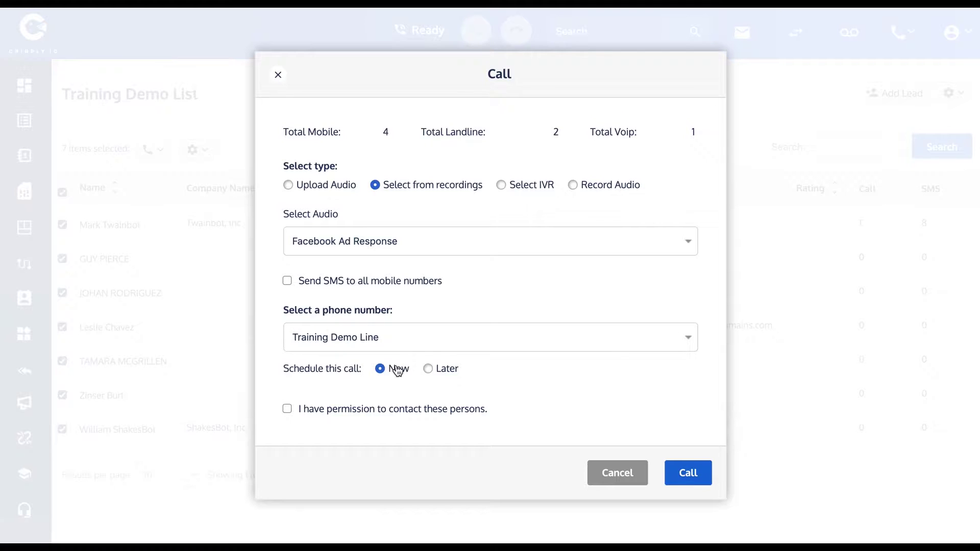
click(428, 368)
scroll(479, 387, down, 3)
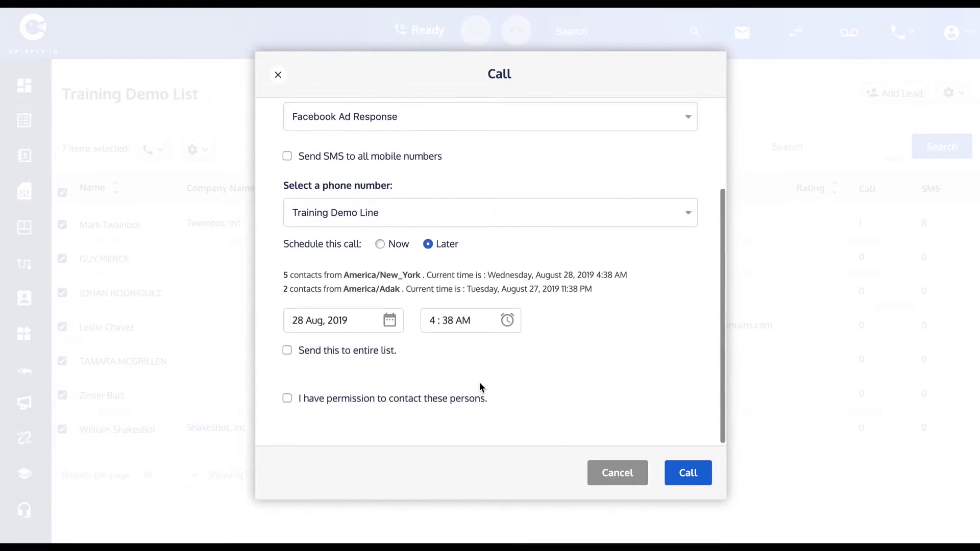
scroll(479, 387, up, 2)
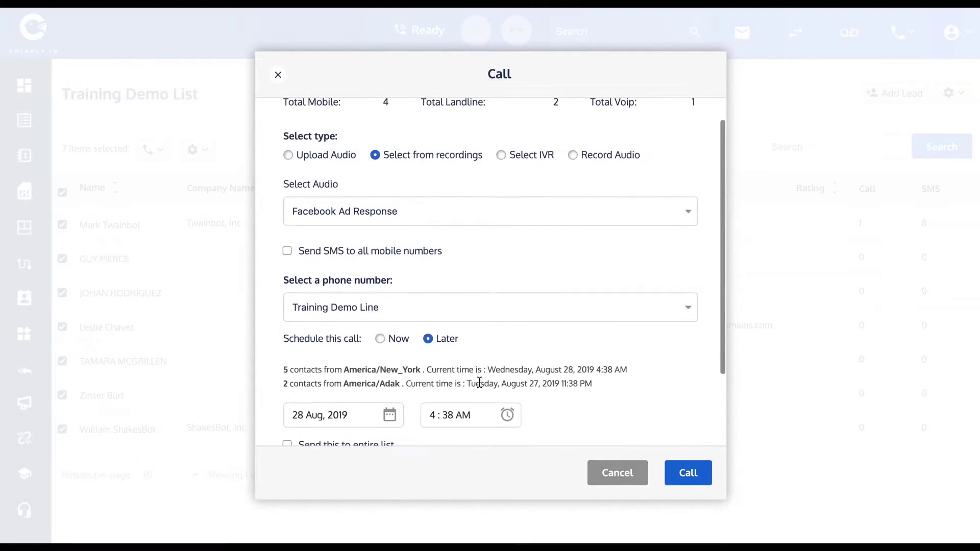
click(380, 339)
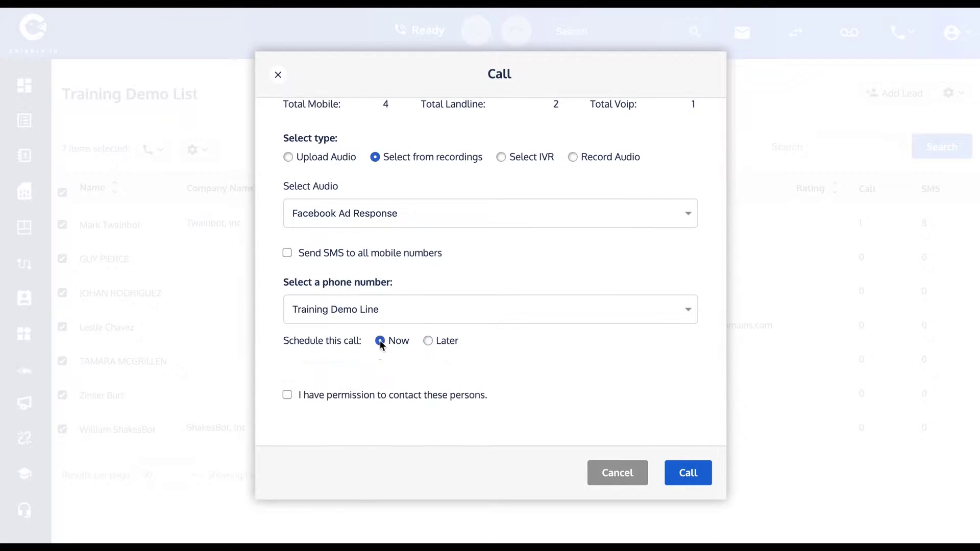
click(287, 397)
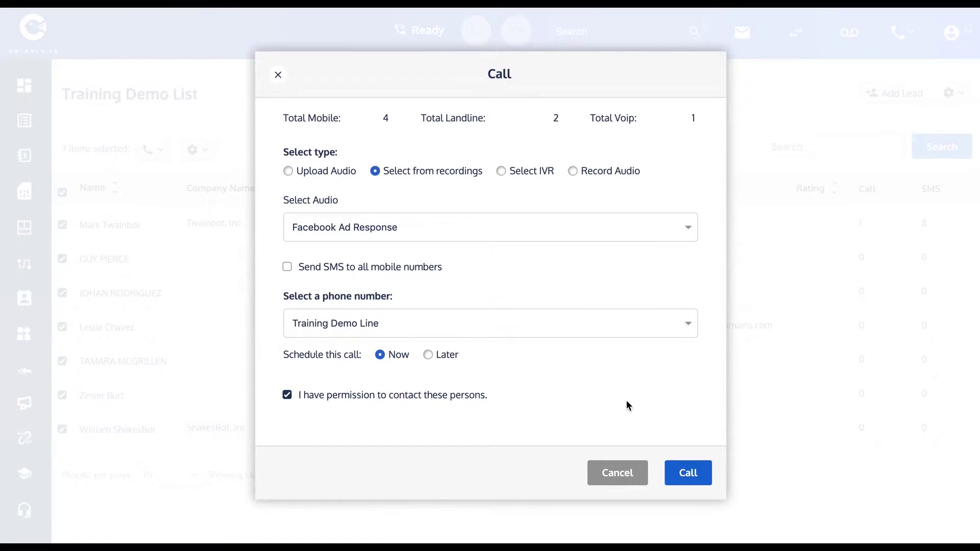
click(692, 473)
click(619, 473)
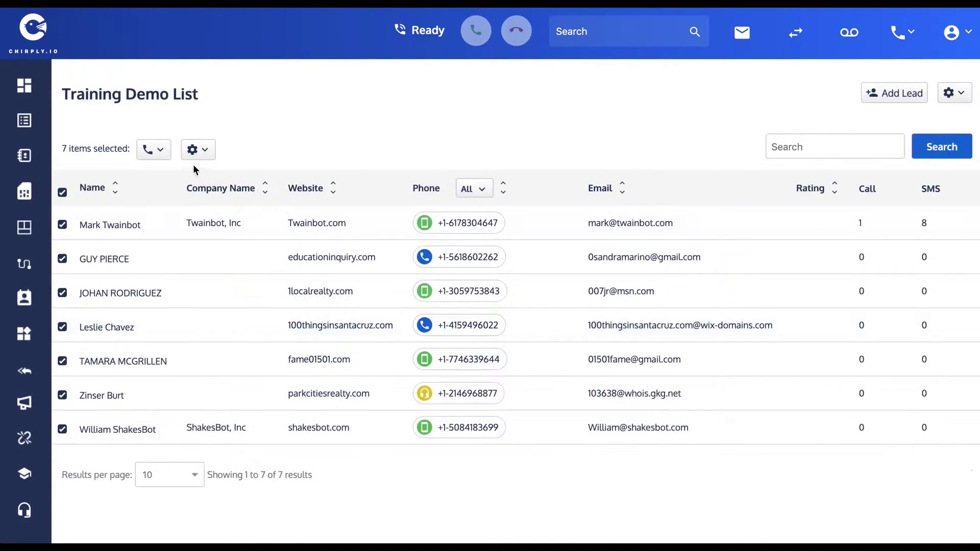
click(161, 151)
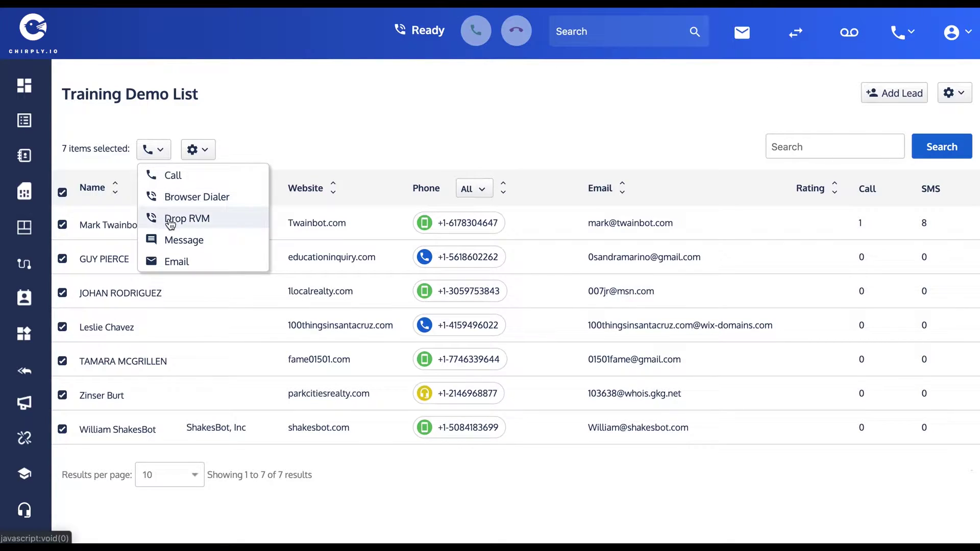
click(182, 244)
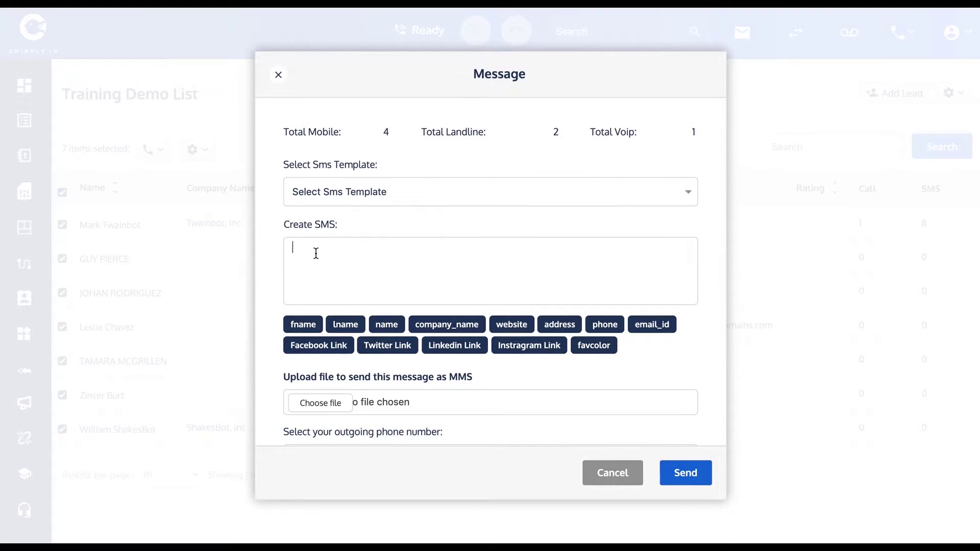
text(ghjghgj)
key(BackSpace)
key(BackSpace)
key(BackSpace)
key(BackSpace)
key(BackSpace)
key(BackSpace)
key(BackSpace)
click(686, 190)
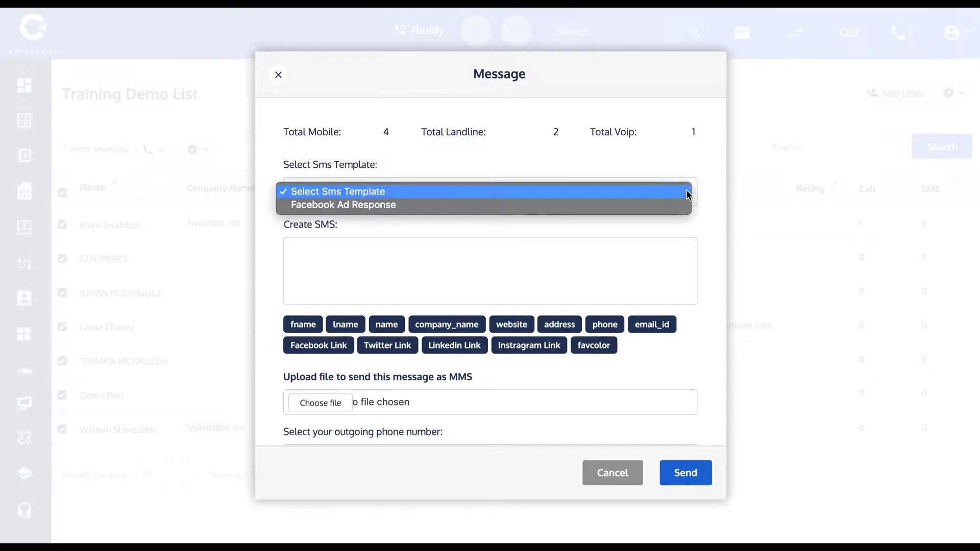
click(366, 205)
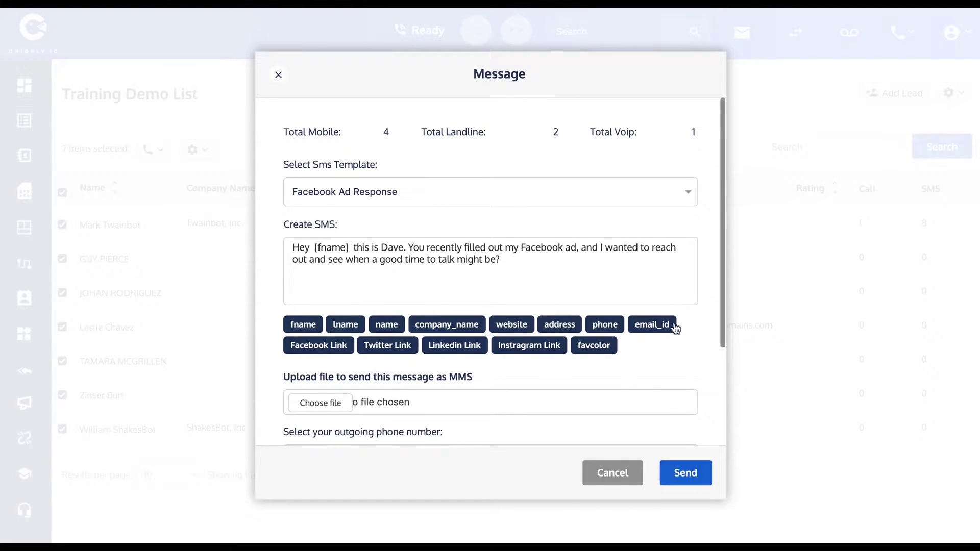
scroll(702, 308, down, 3)
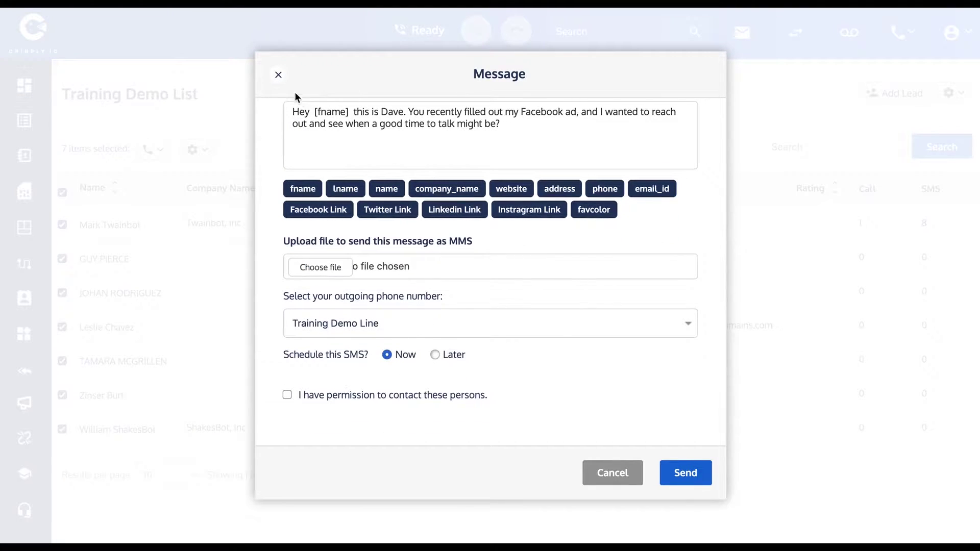
click(278, 74)
click(154, 149)
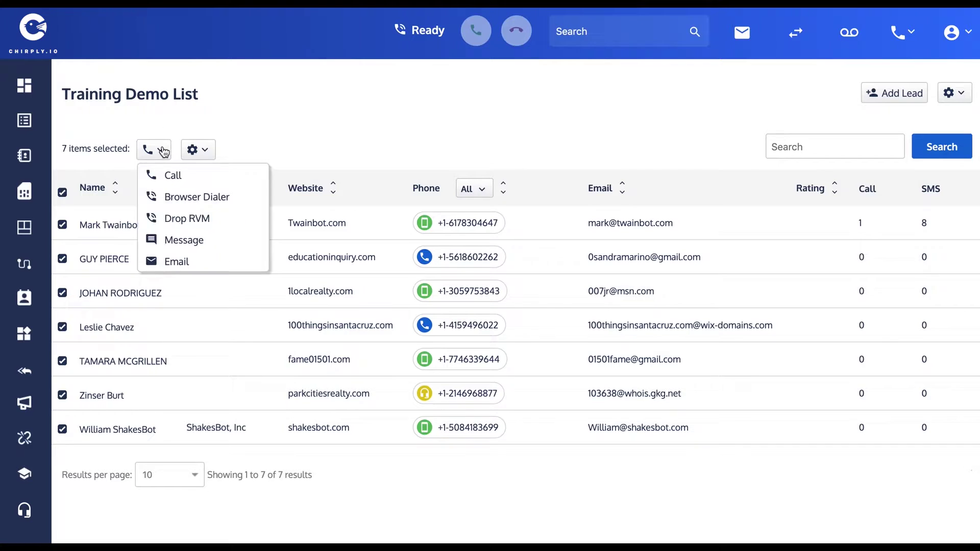
Step: Start a bulk email to the selected leads using the Facebook Ad Response template
click(185, 263)
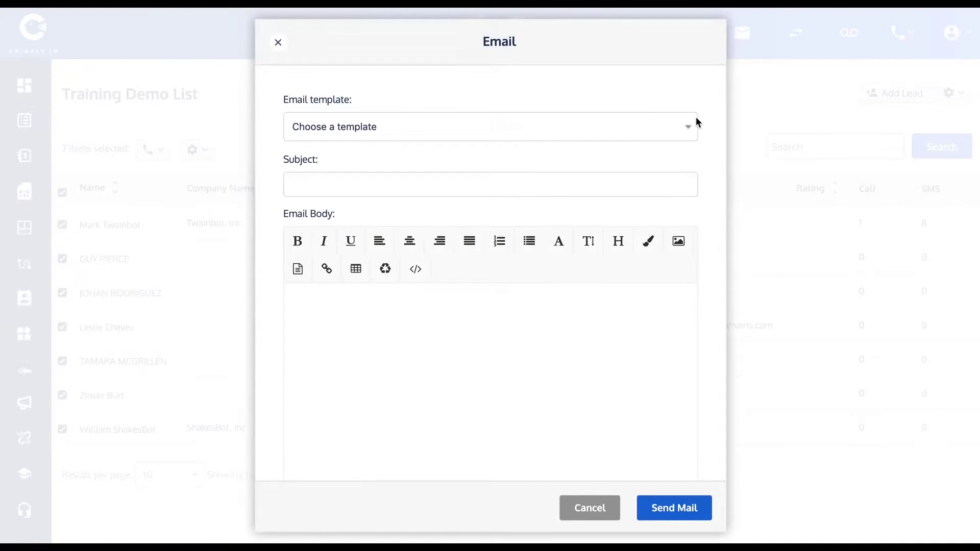
click(311, 185)
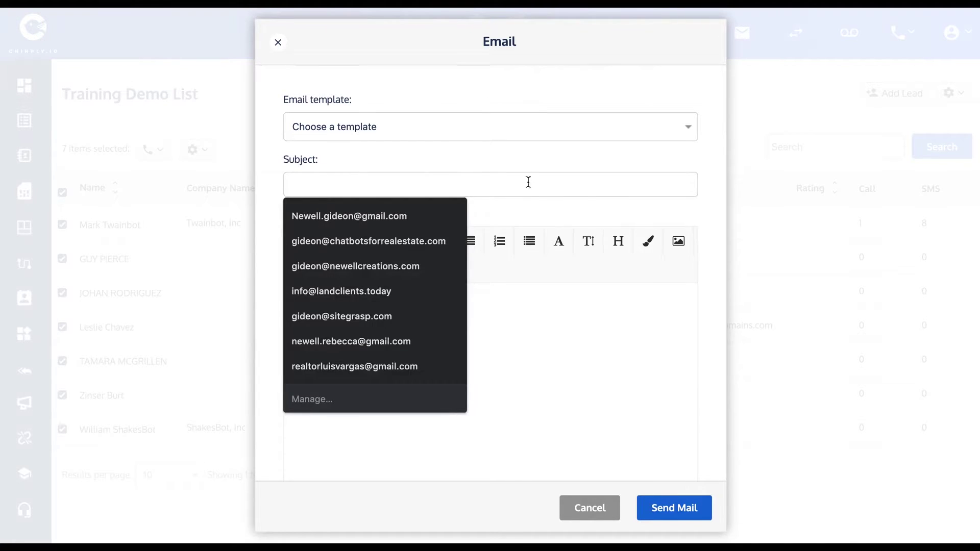
click(509, 370)
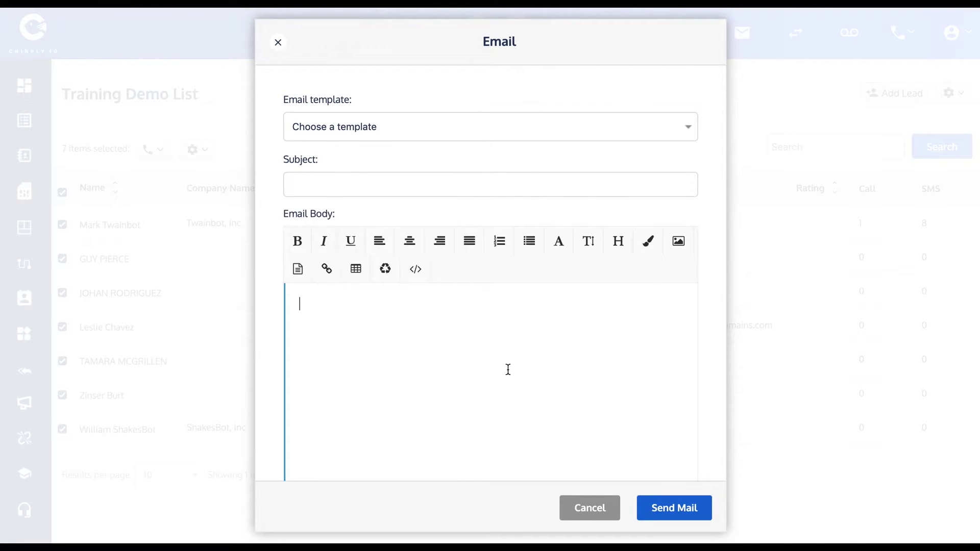
click(690, 128)
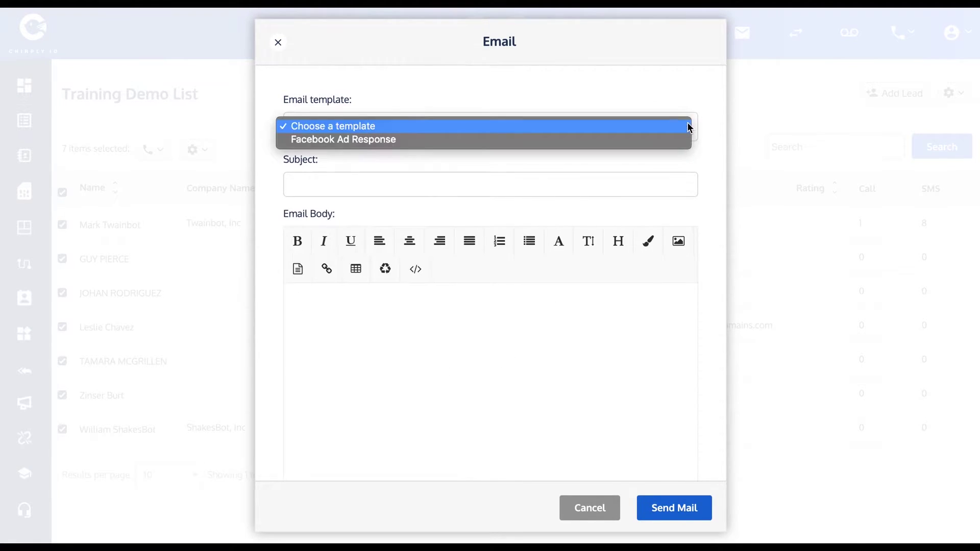
click(356, 147)
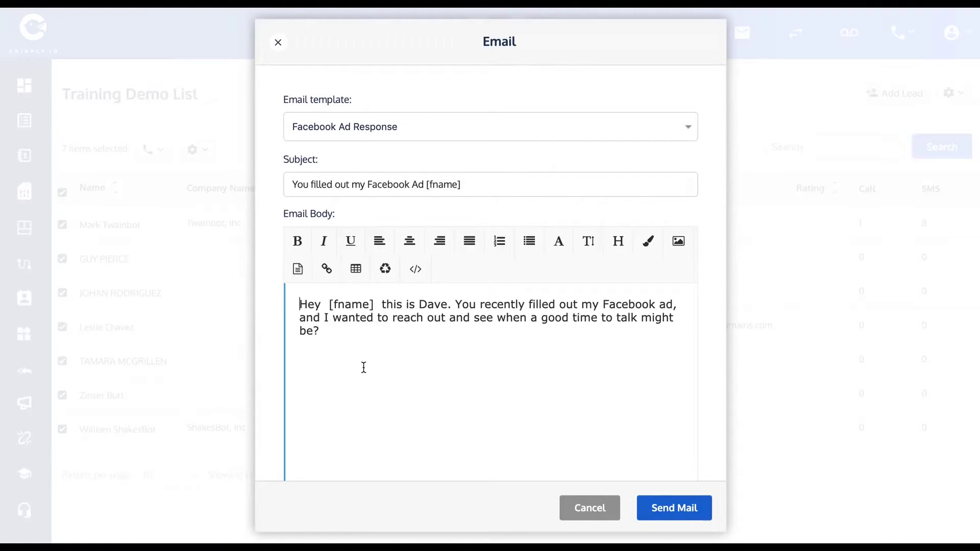
Step: Remove the sender's name from the greeting, tick the contact-permission box, and close the email unsent
scroll(364, 368, down, 1)
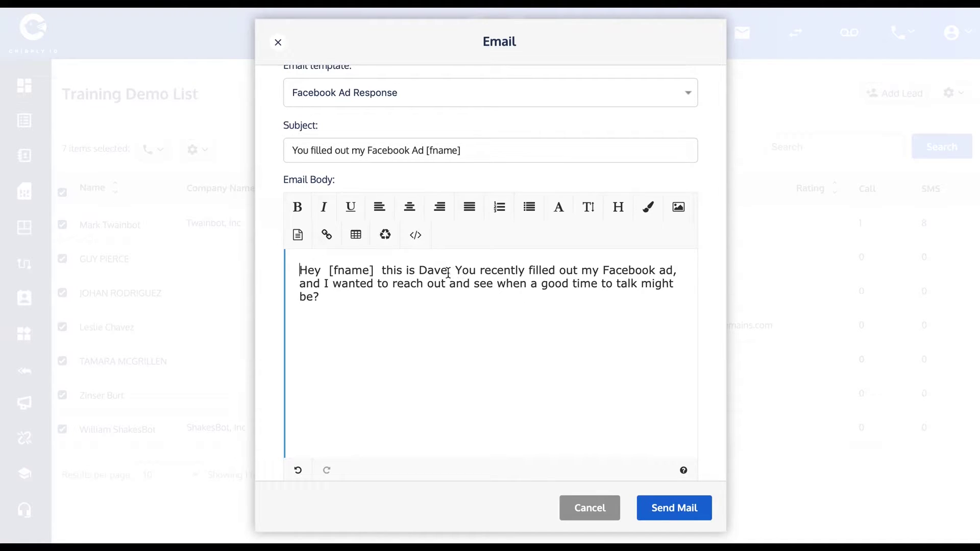
drag(448, 270, 390, 270)
key(BackSpace)
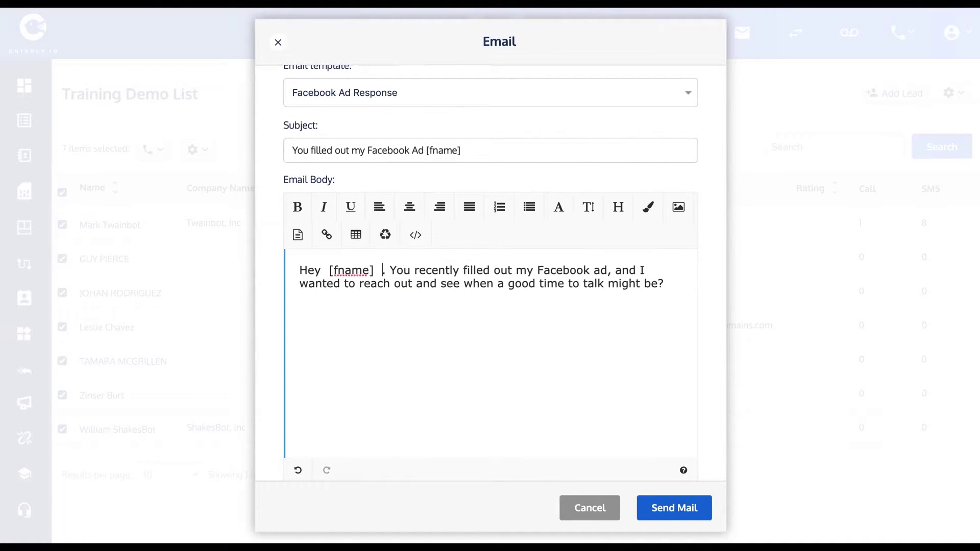
key(BackSpace)
key(BackSpace)
key(BackSpace)
scroll(597, 382, down, 3)
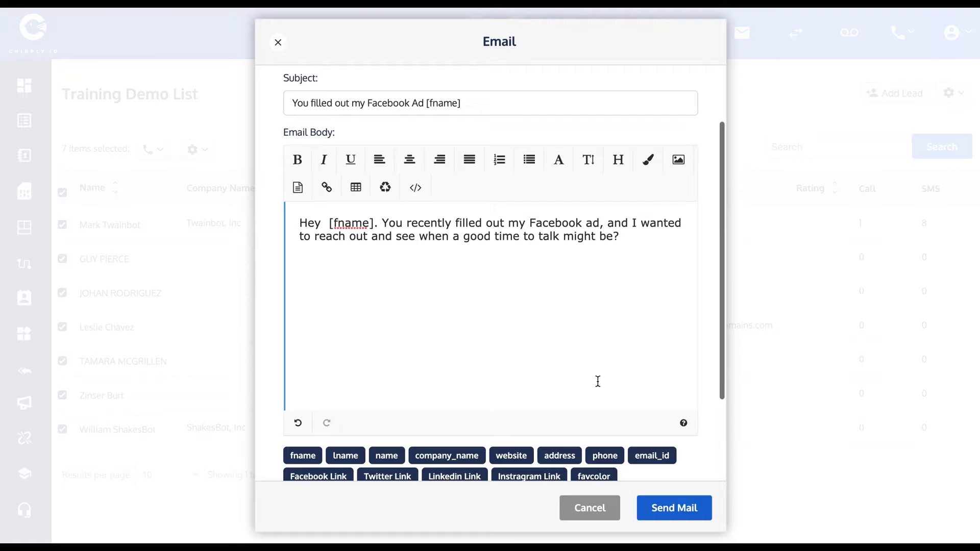
scroll(567, 384, down, 2)
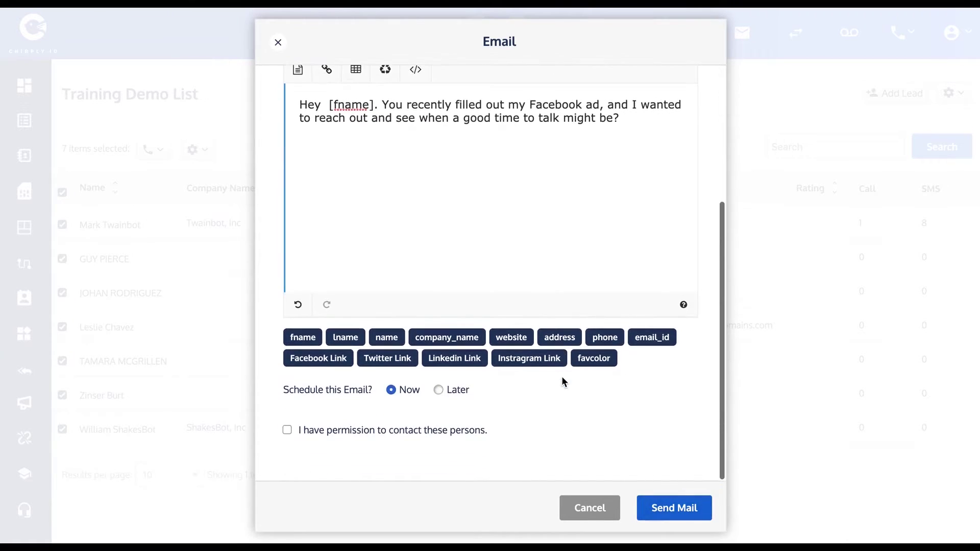
click(287, 432)
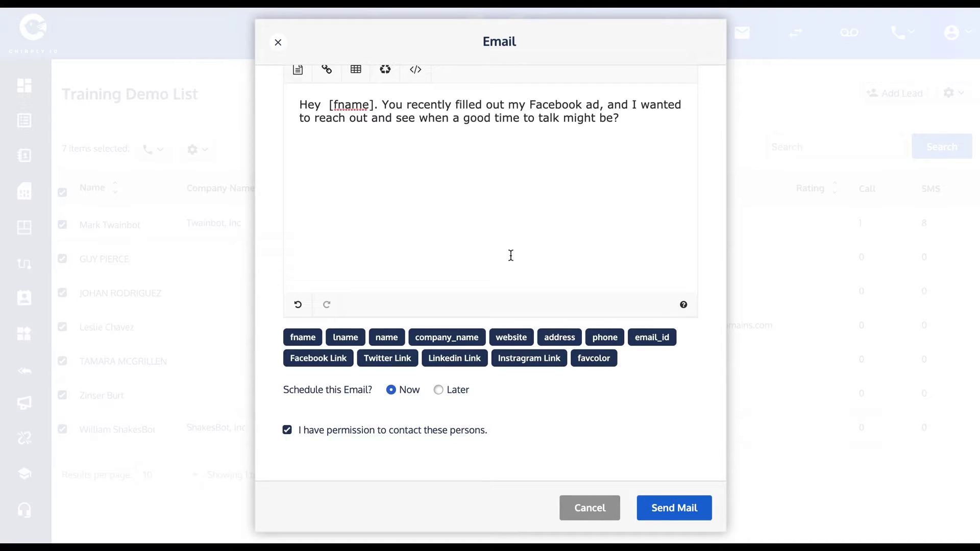
scroll(580, 309, up, 5)
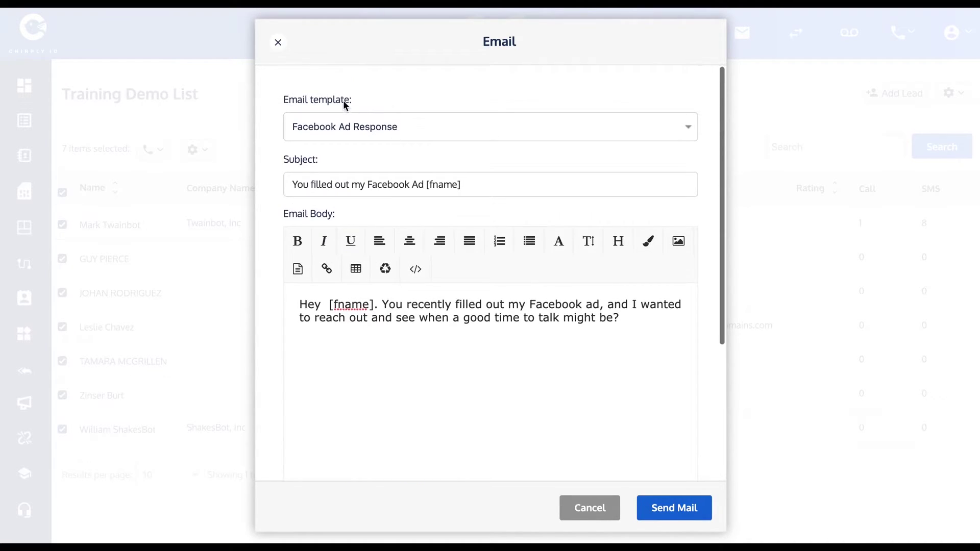
click(278, 42)
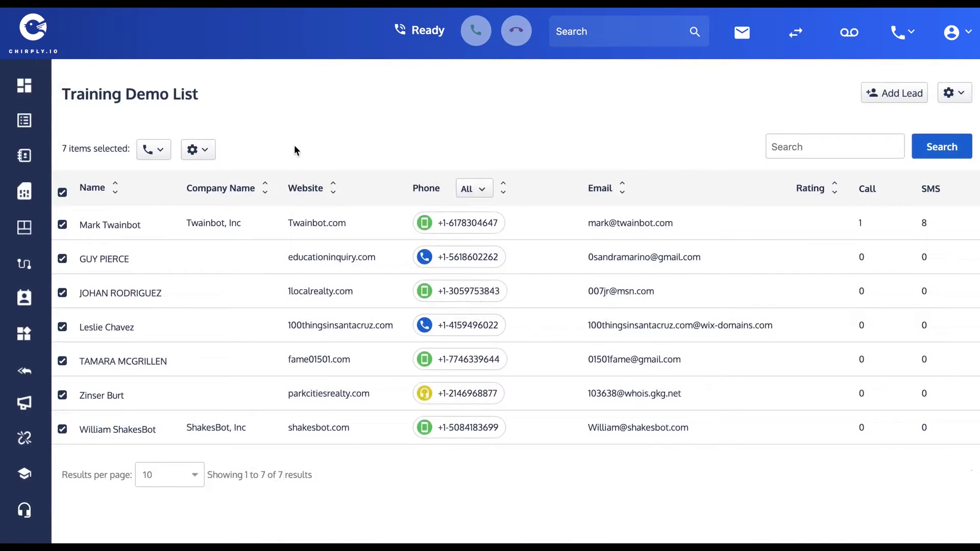
Step: Open the first lead's conversation and send them the Facebook Ad Response SMS template
click(488, 223)
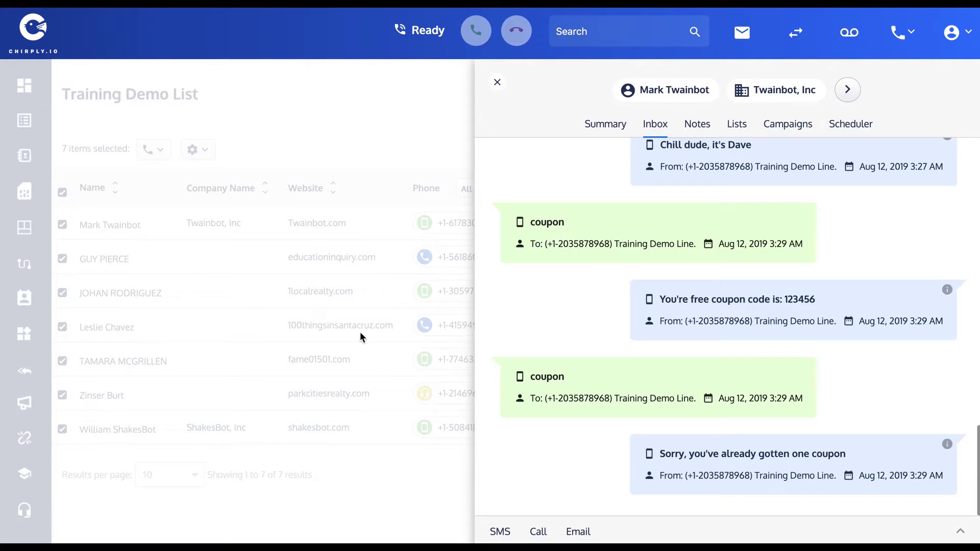
scroll(674, 314, up, 5)
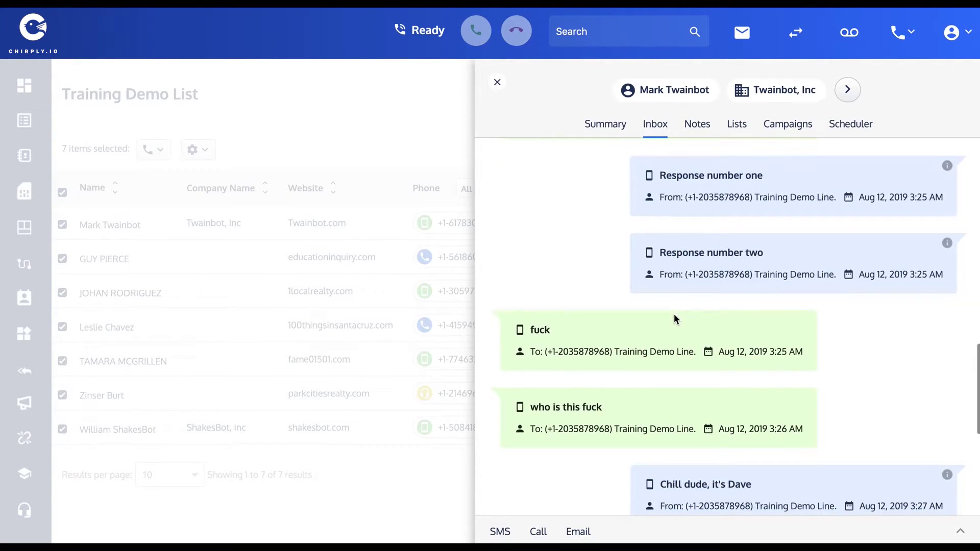
scroll(674, 315, down, 2)
scroll(674, 315, down, 5)
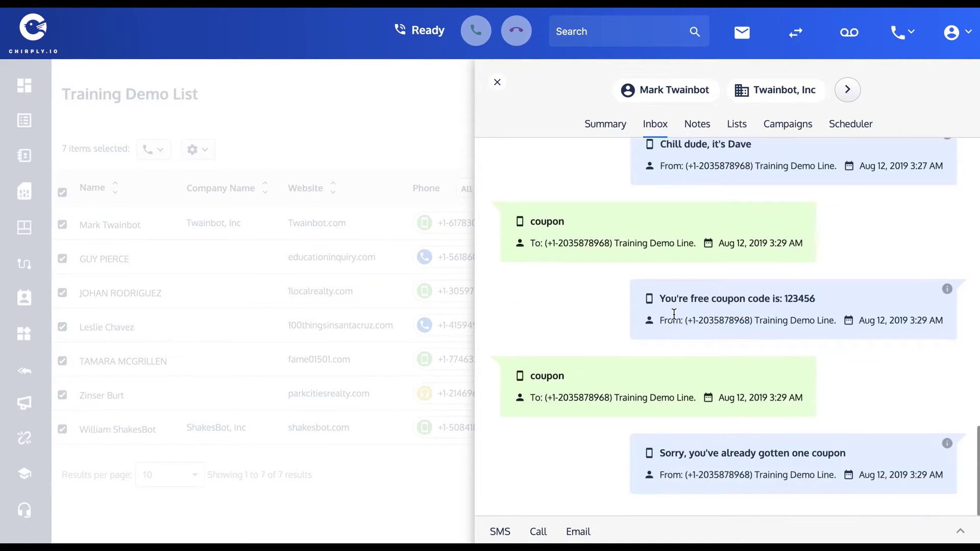
click(501, 534)
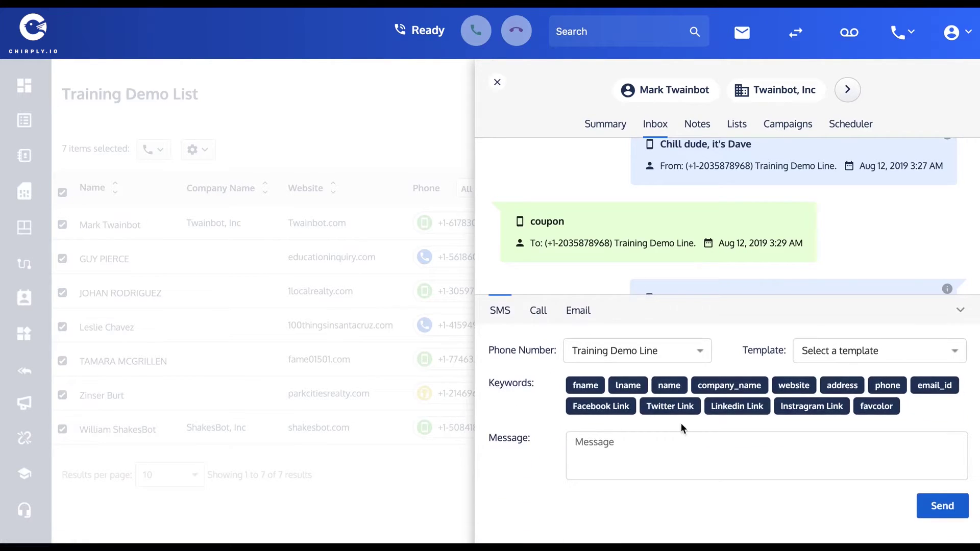
text(lkmlkmlk)
key(BackSpace)
key(BackSpace)
key(BackSpace)
key(BackSpace)
key(BackSpace)
key(BackSpace)
key(BackSpace)
key(BackSpace)
click(861, 358)
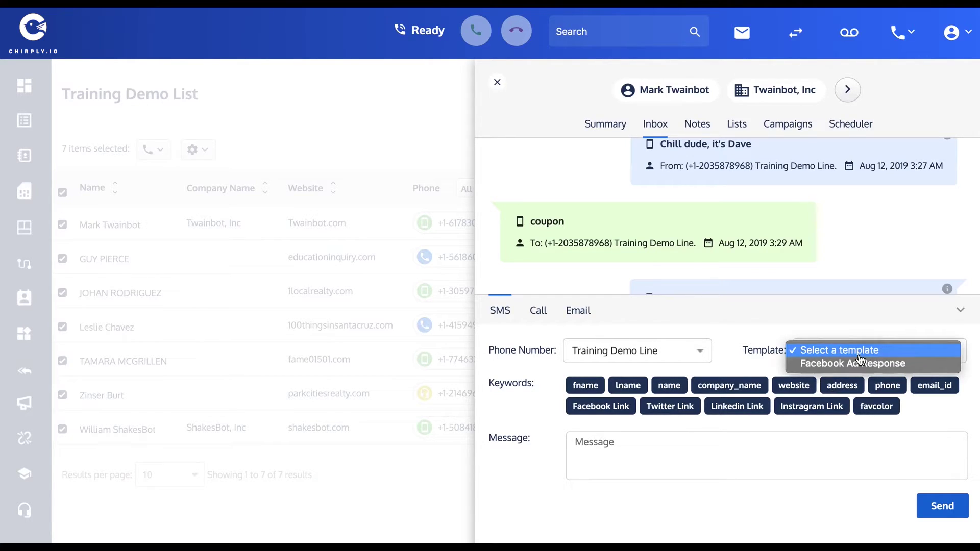
click(874, 368)
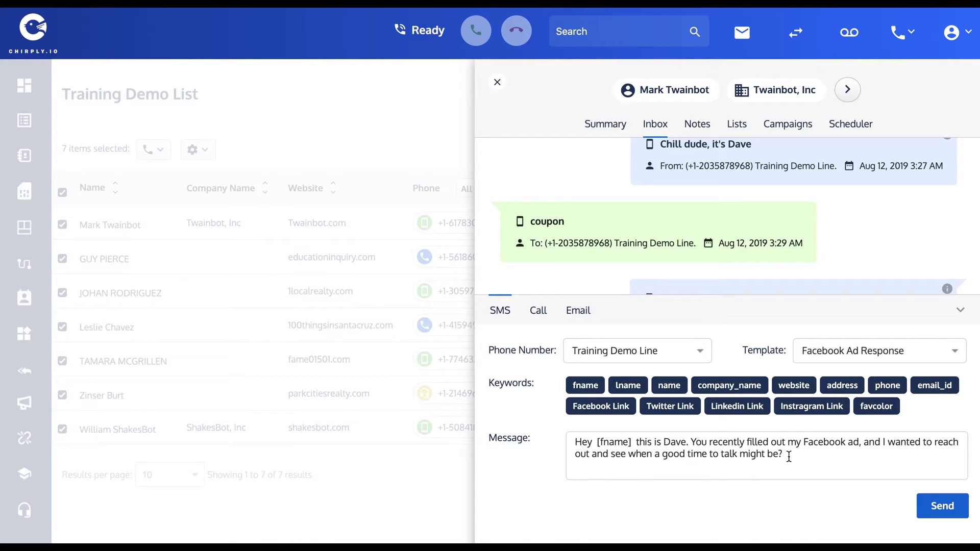
click(942, 507)
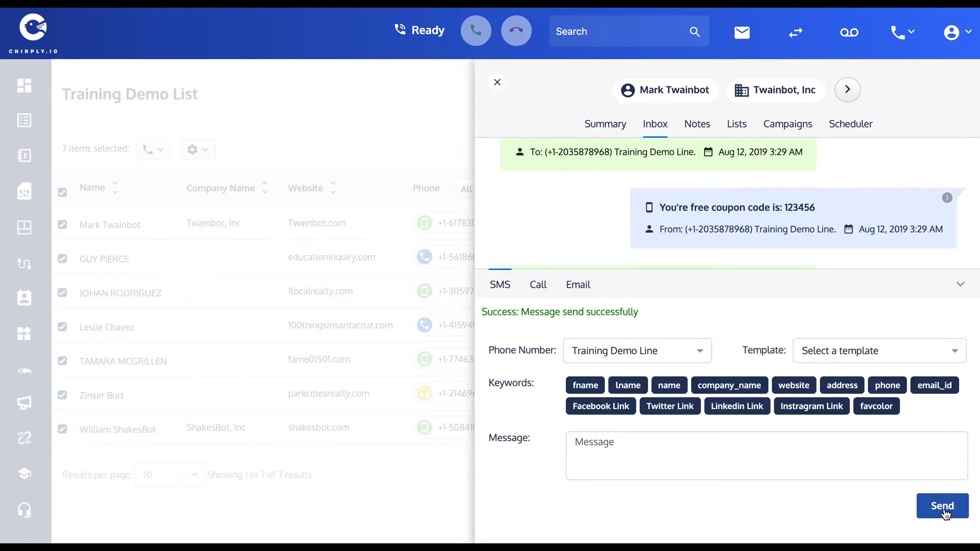
Step: Send the contact an email filled from the Facebook Ad Response template, then collapse the composer
click(577, 284)
click(953, 148)
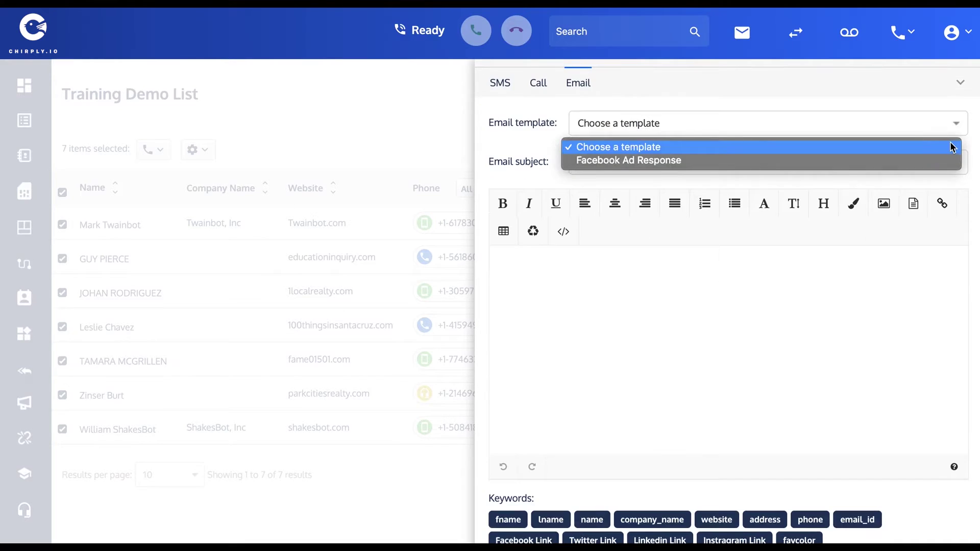
click(643, 160)
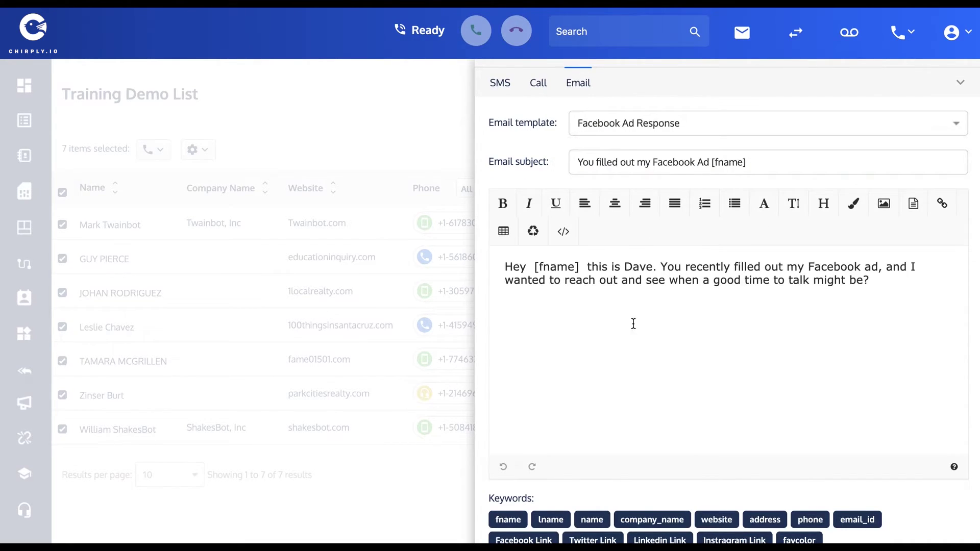
scroll(661, 308, down, 2)
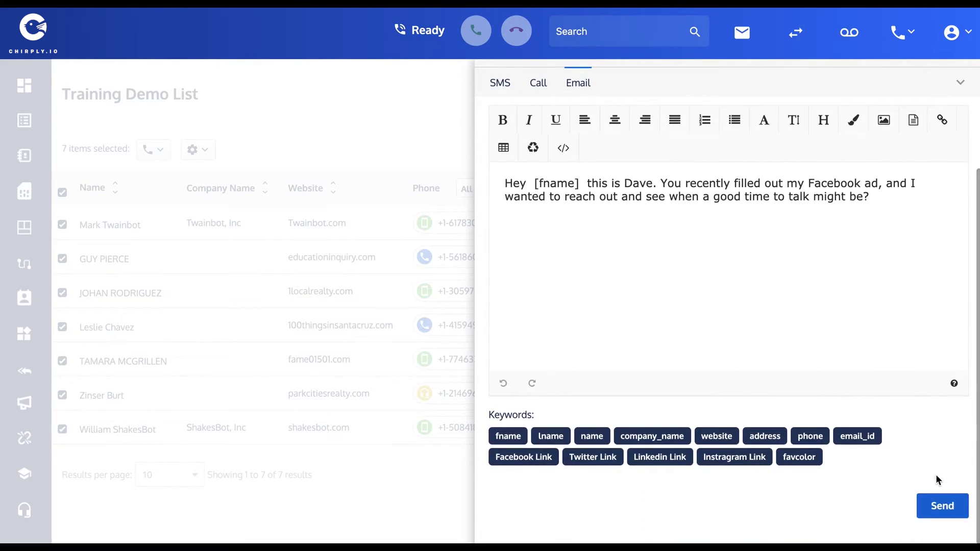
click(936, 504)
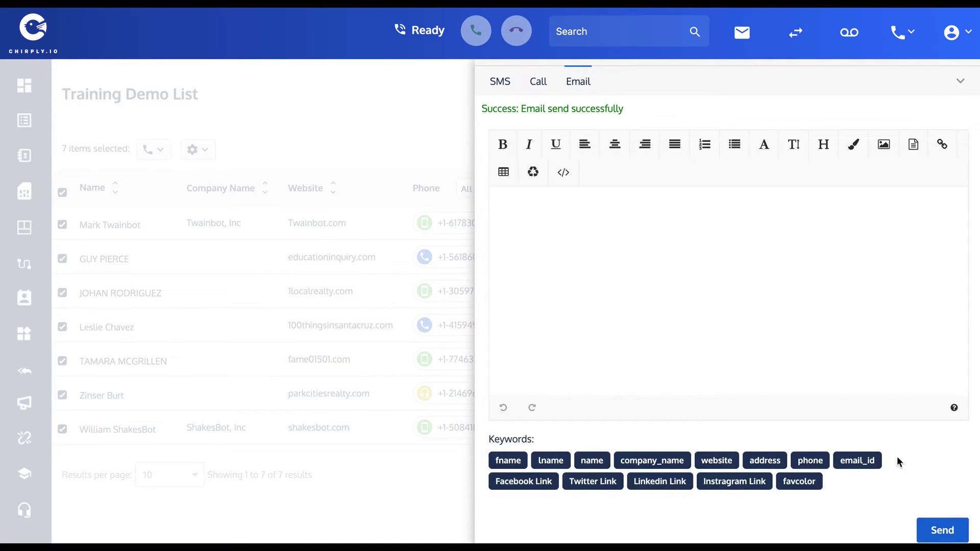
scroll(662, 231, up, 2)
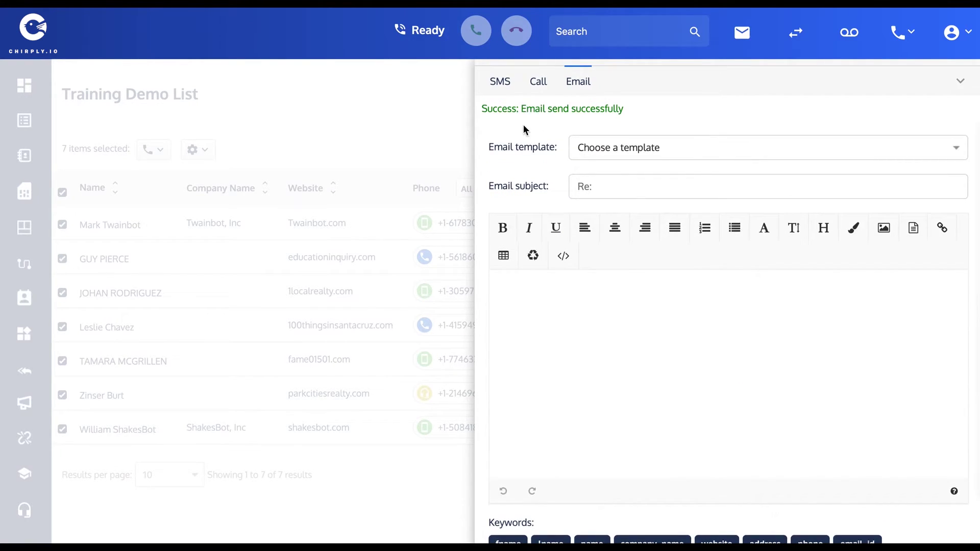
click(960, 80)
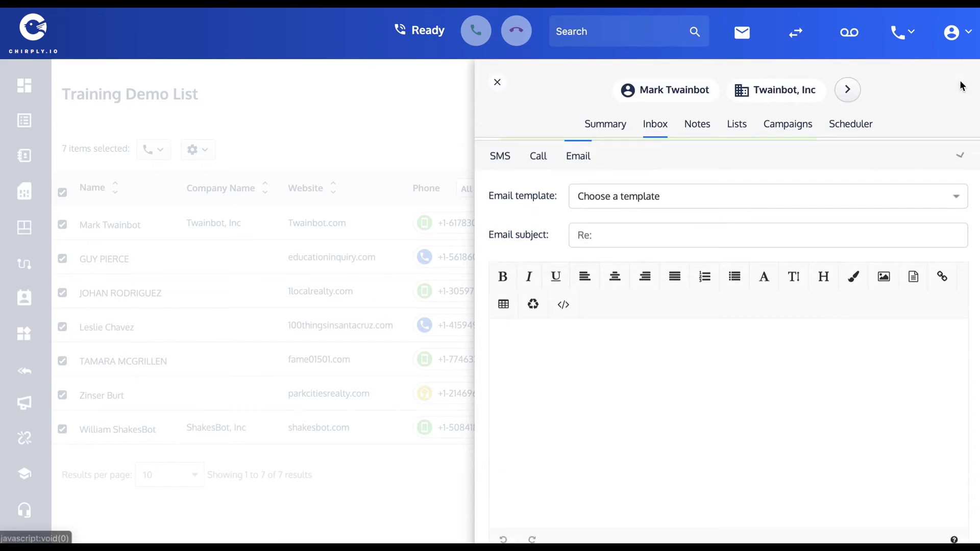
scroll(714, 294, up, 4)
scroll(714, 295, down, 4)
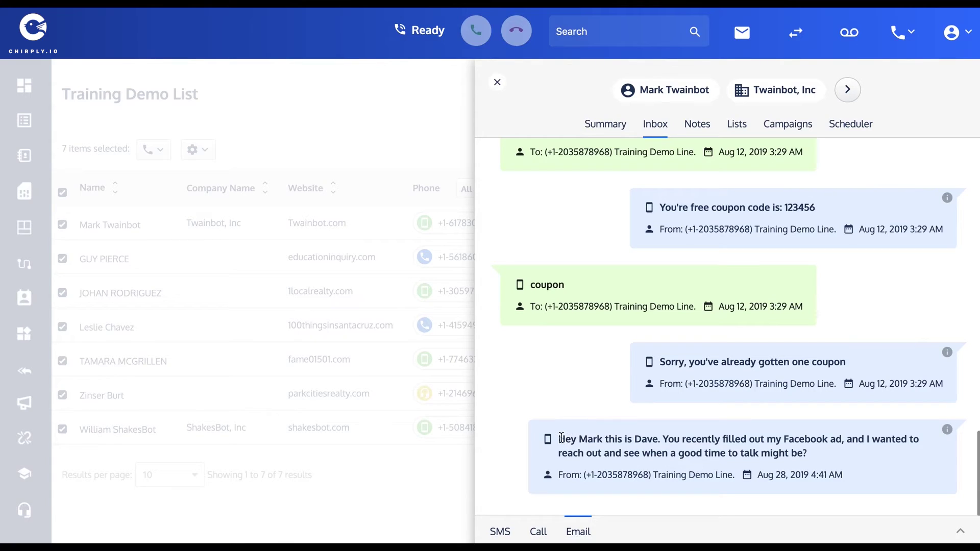
drag(560, 439, 811, 461)
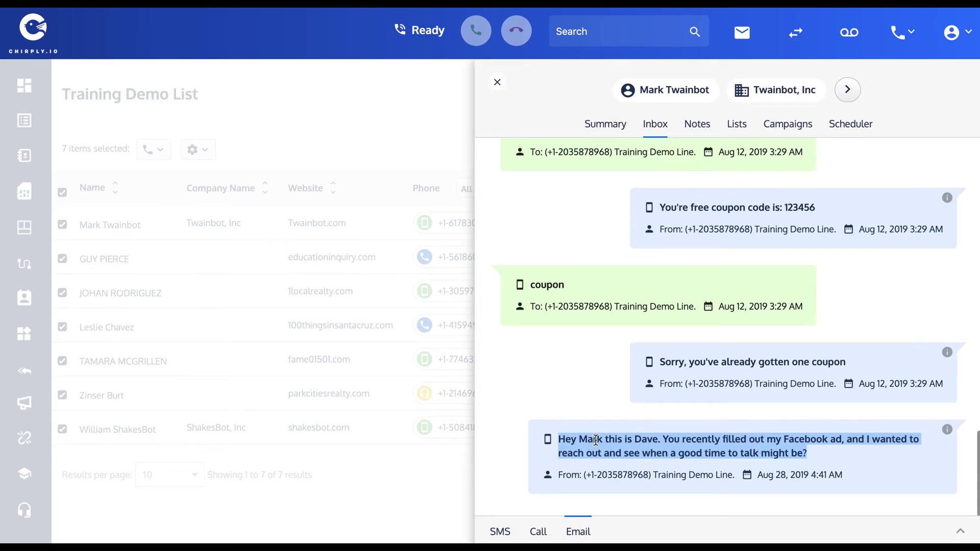
click(594, 440)
drag(581, 440, 605, 440)
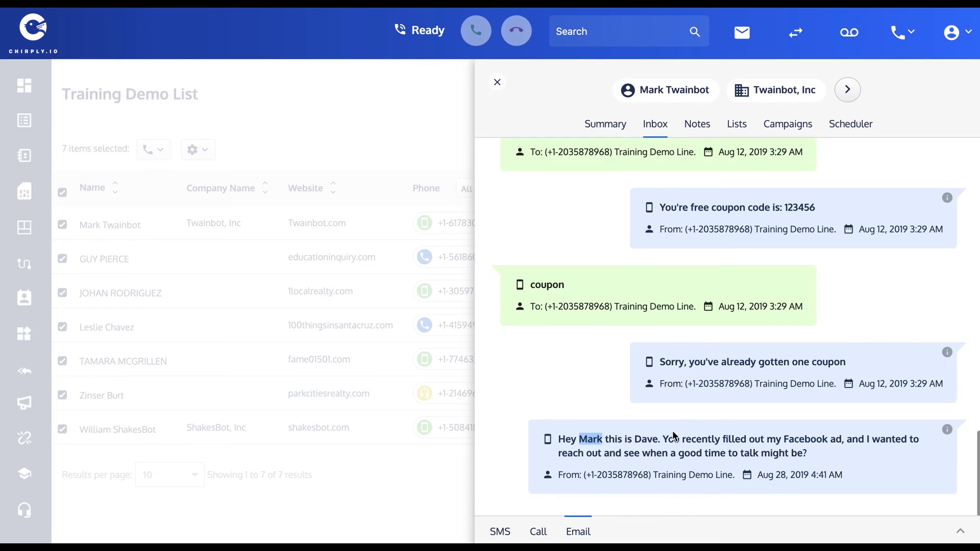
Step: Close the lead's side panel to return to the Training Demo List
click(498, 83)
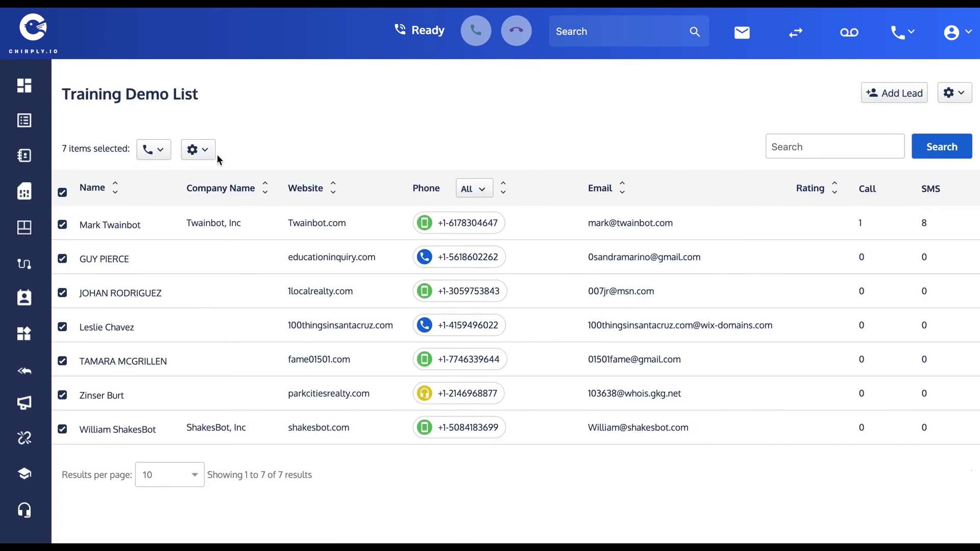